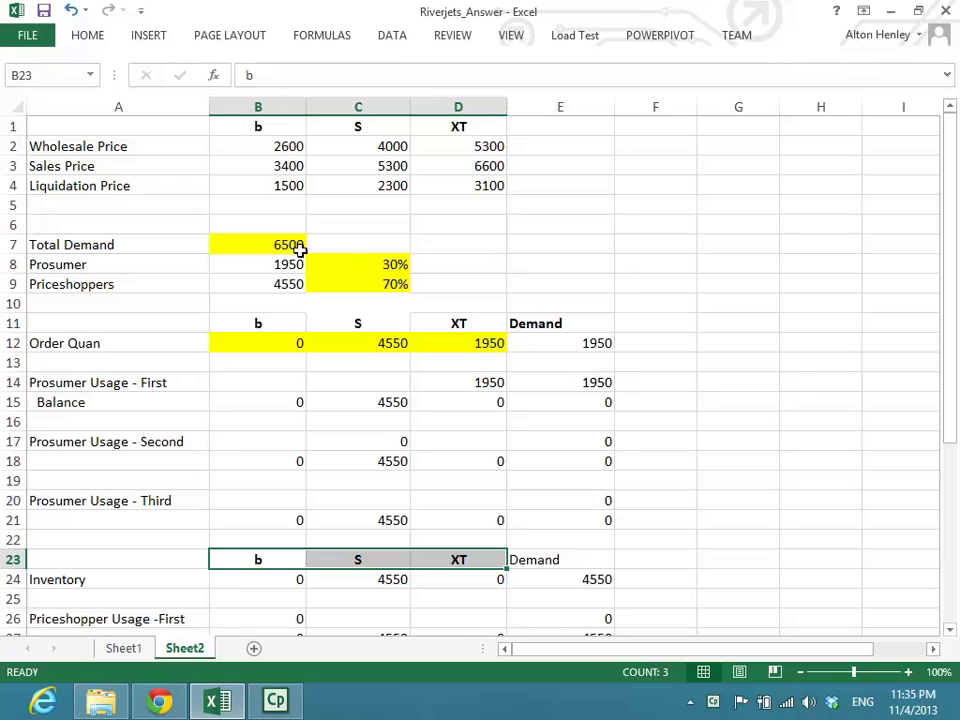
Review the wholesale, sales and liquidation prices for the b, S and XT models
click(240, 146)
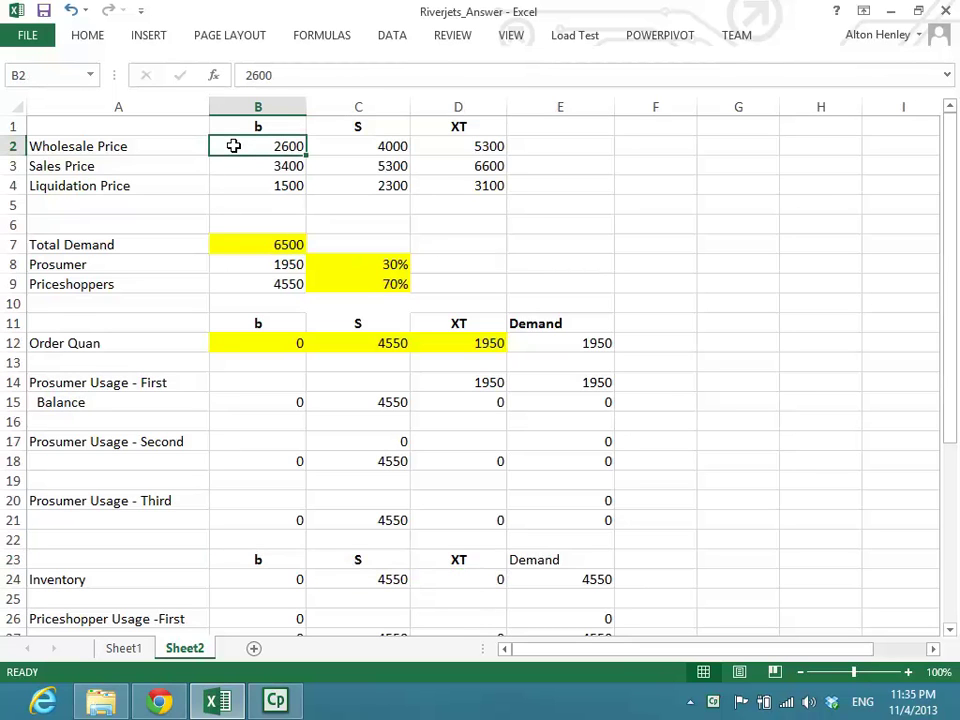
key(Right)
key(Right)
key(Left)
key(Left)
key(Down)
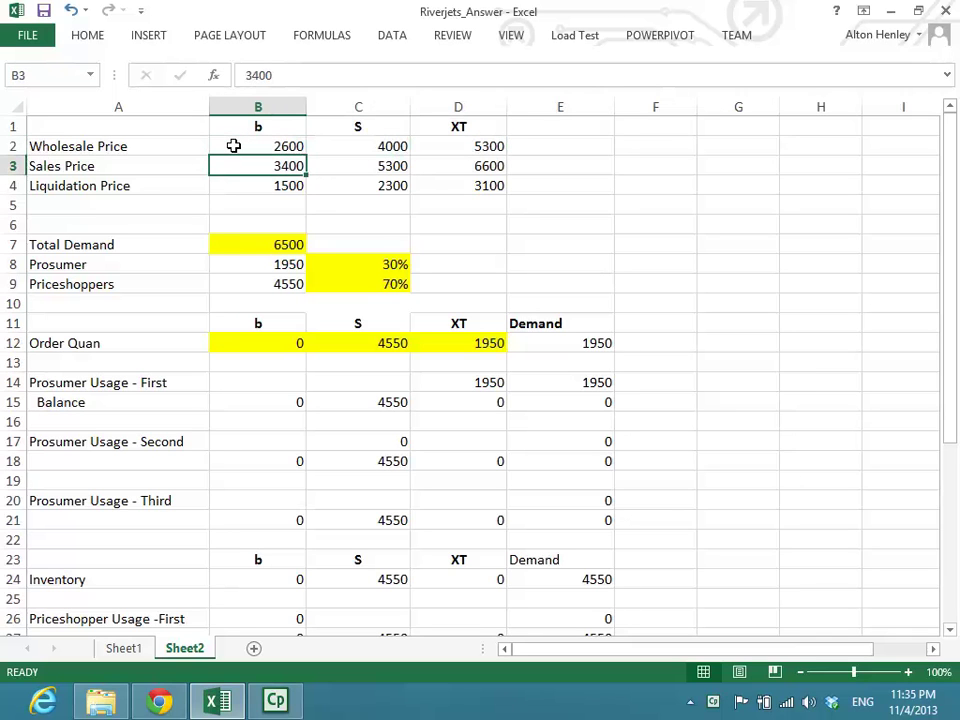
key(Right)
key(Right)
key(Right)
key(Left)
key(Left)
key(Left)
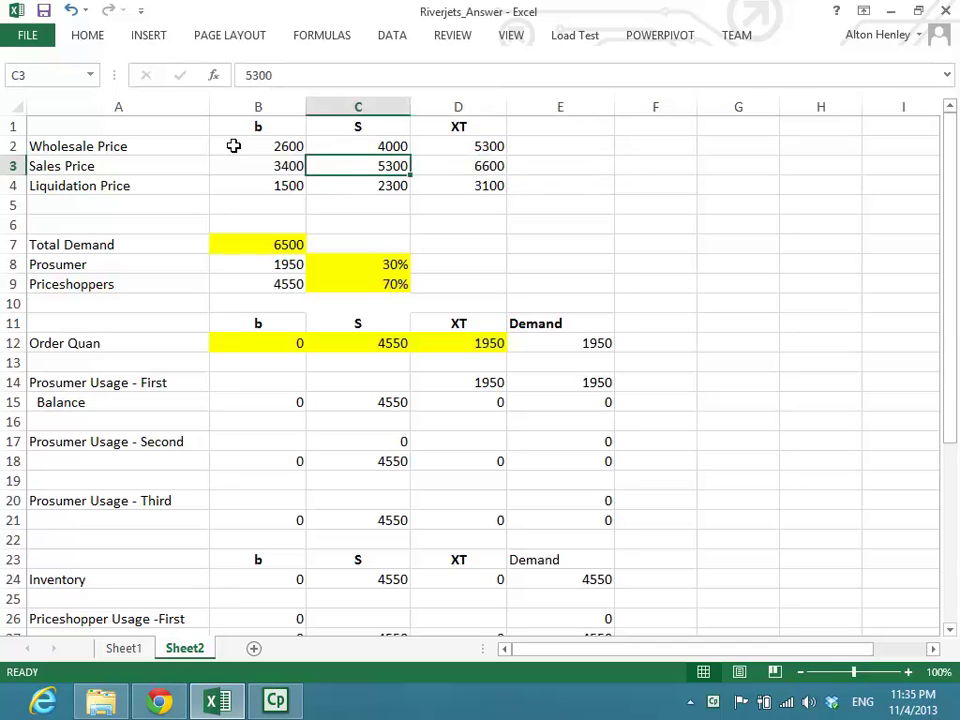
key(Down)
key(Right)
key(Right)
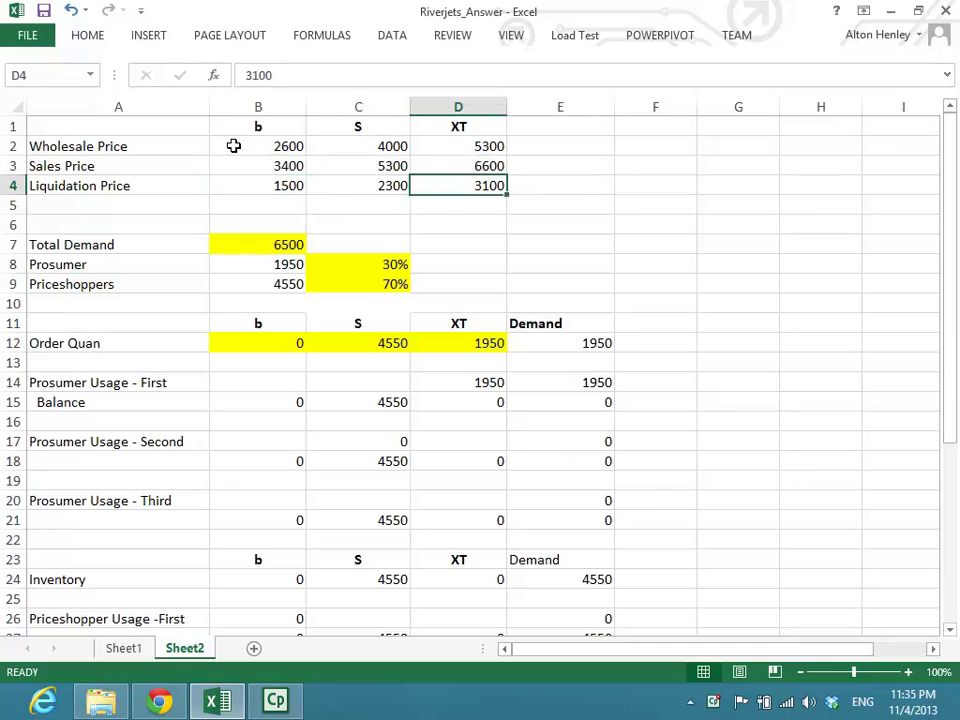
key(Left)
key(Left)
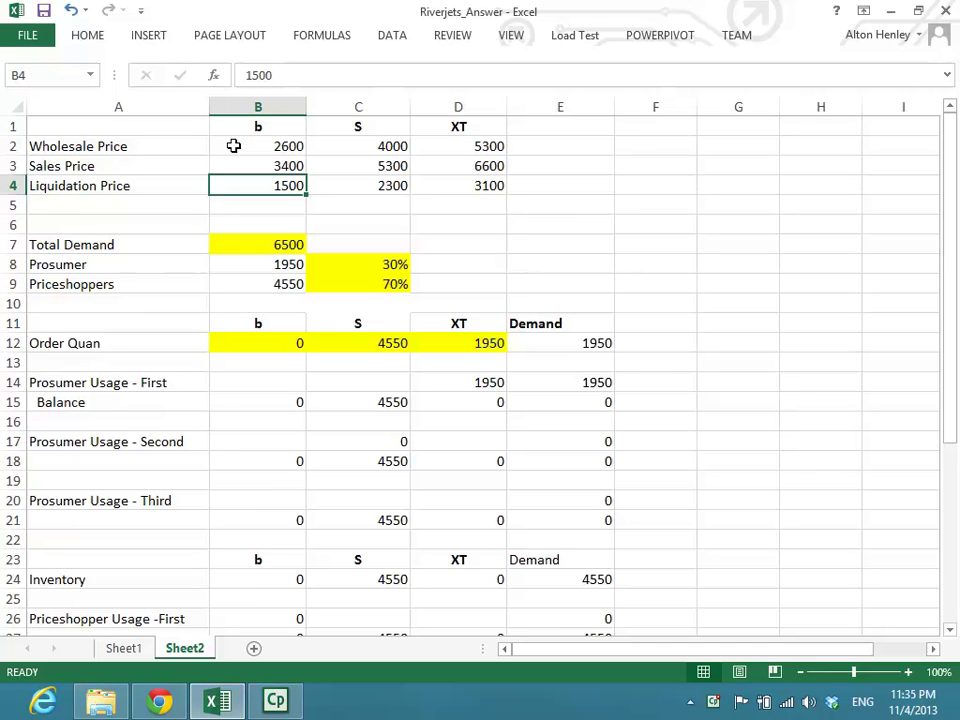
Examine the total demand, the prosumer and priceshopper percentages, and the formulas that split demand in B8 and B9
key(Down)
key(Down)
key(Down)
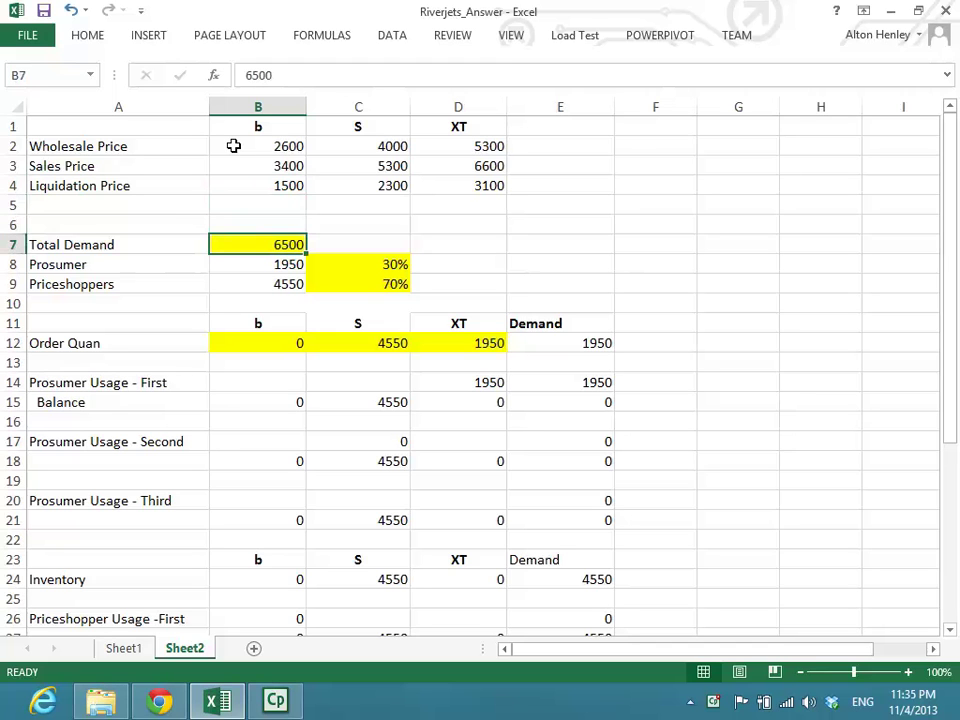
key(Down)
key(Right)
key(Down)
key(Up)
key(Left)
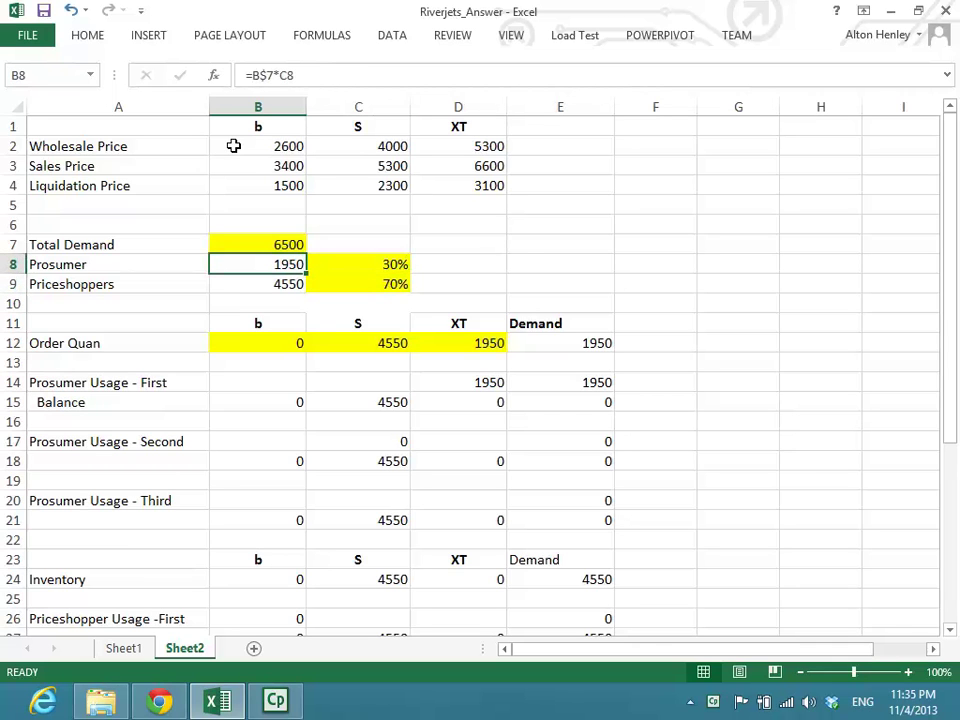
key(Down)
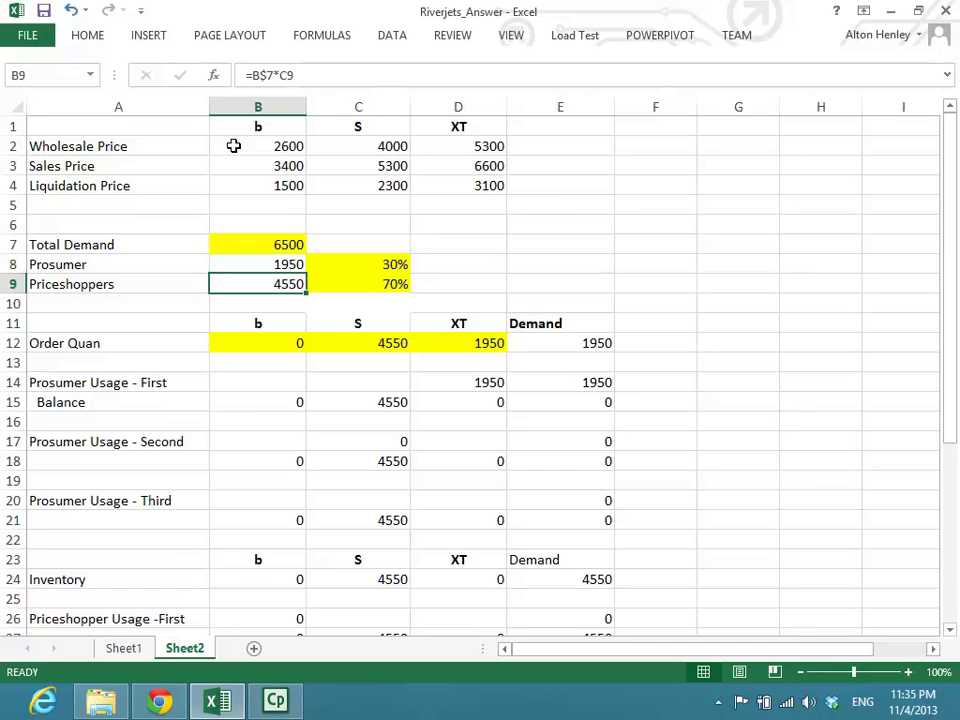
key(Up)
key(Up)
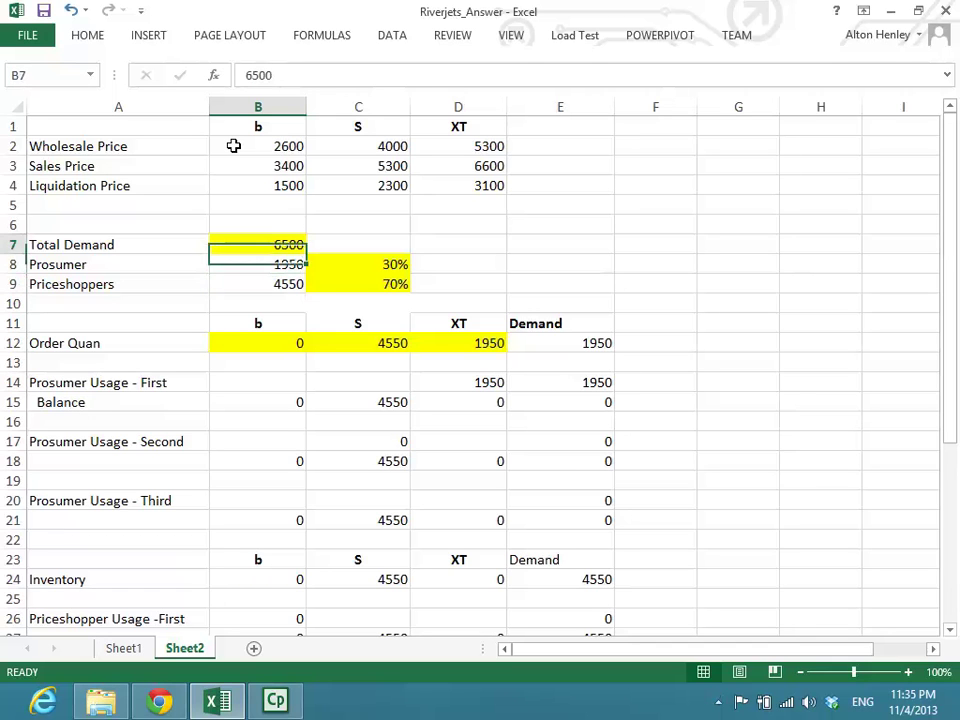
key(Right)
key(Left)
key(Down)
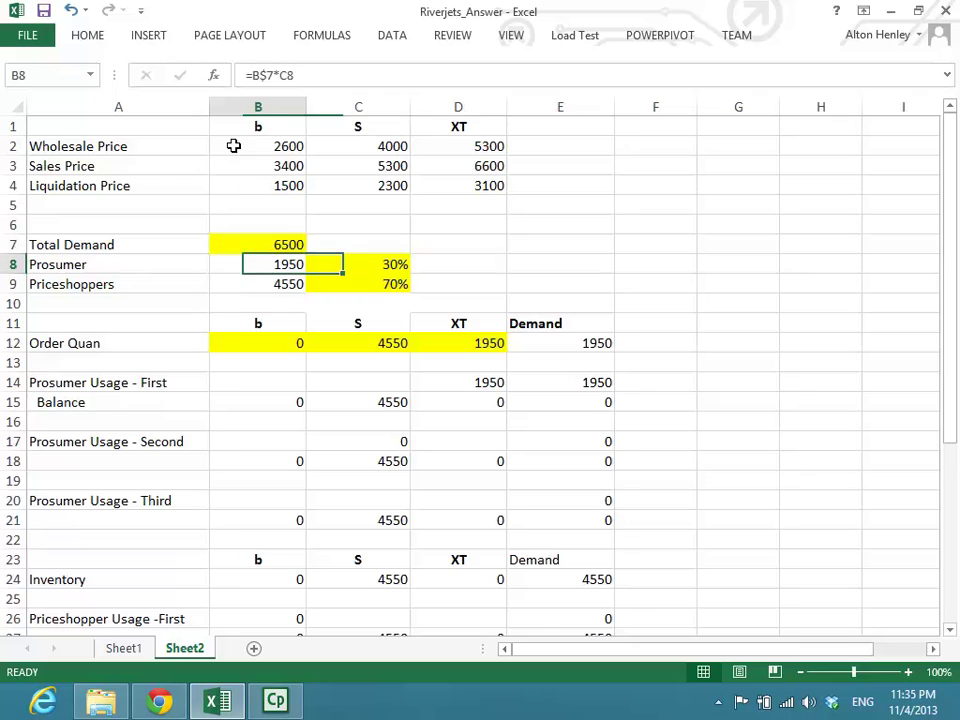
key(Down)
key(Down)
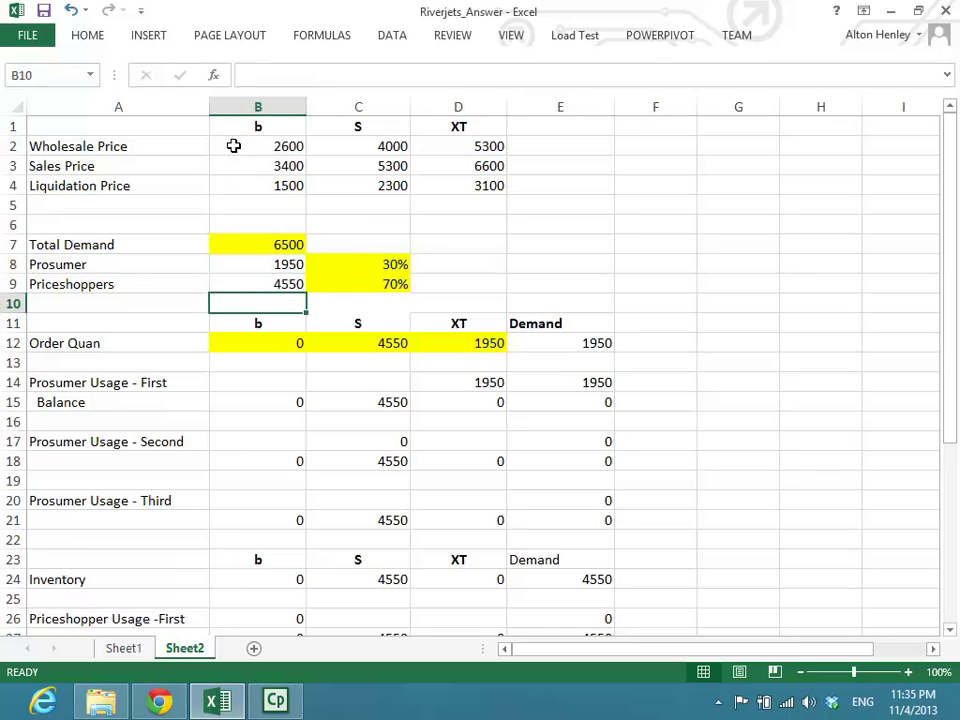
Set the XT order quantity in D12 to 1300
key(Down)
key(Down)
key(Left)
key(Right)
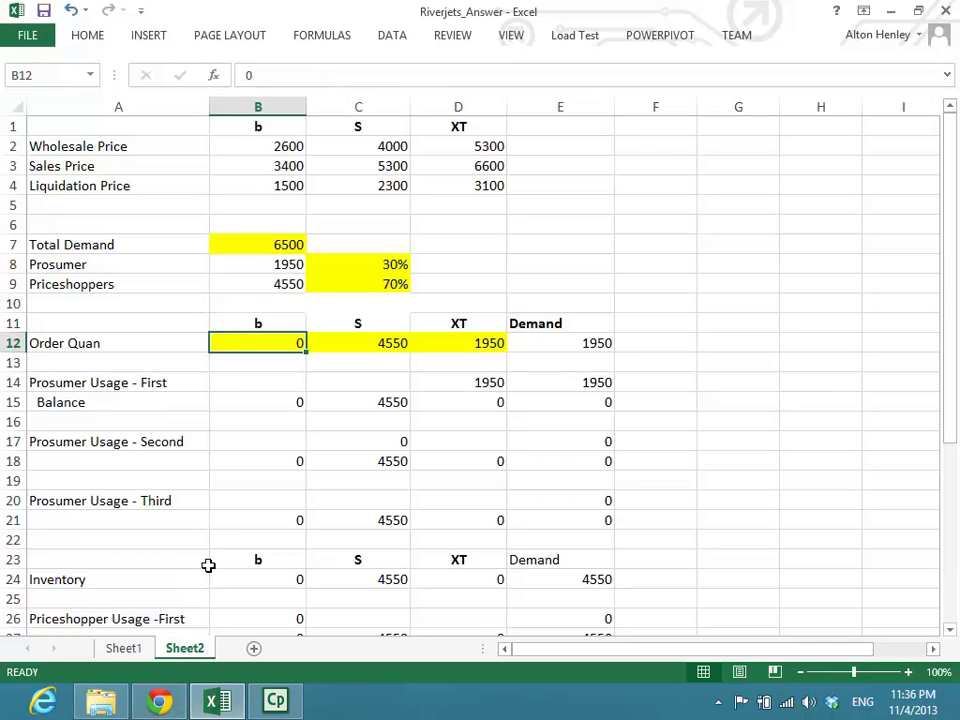
key(Right)
key(Right)
key(Right)
key(Left)
text(1330)
key(BackSpace)
key(BackSpace)
text(00)
Set the order quantities to 1900 for b in B12 and 3300 for S in C12
key(Left)
key(Left)
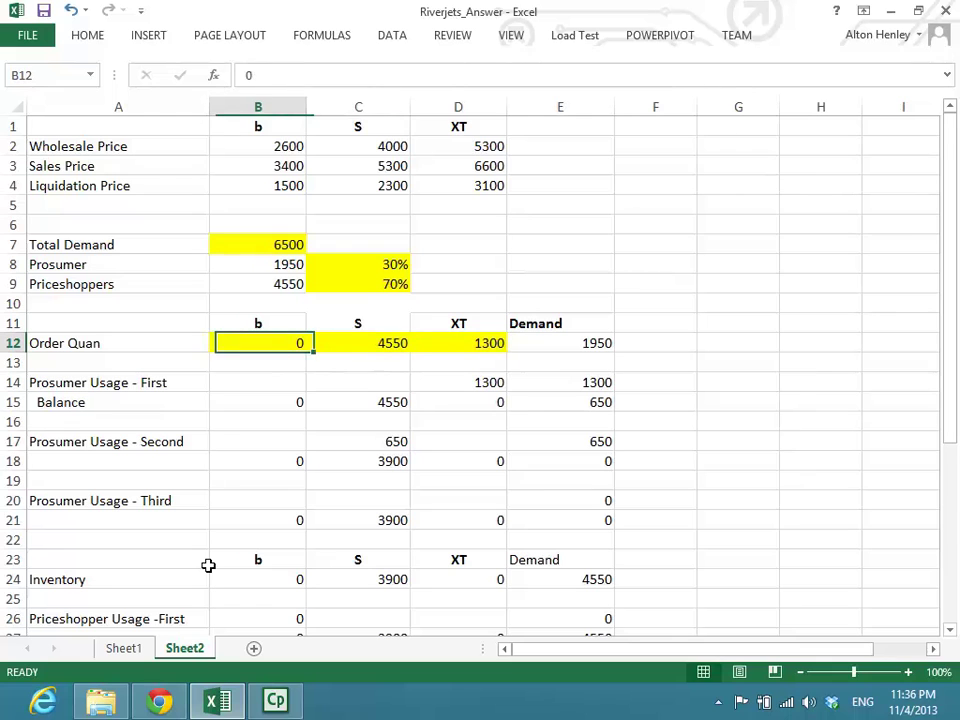
text(1900)
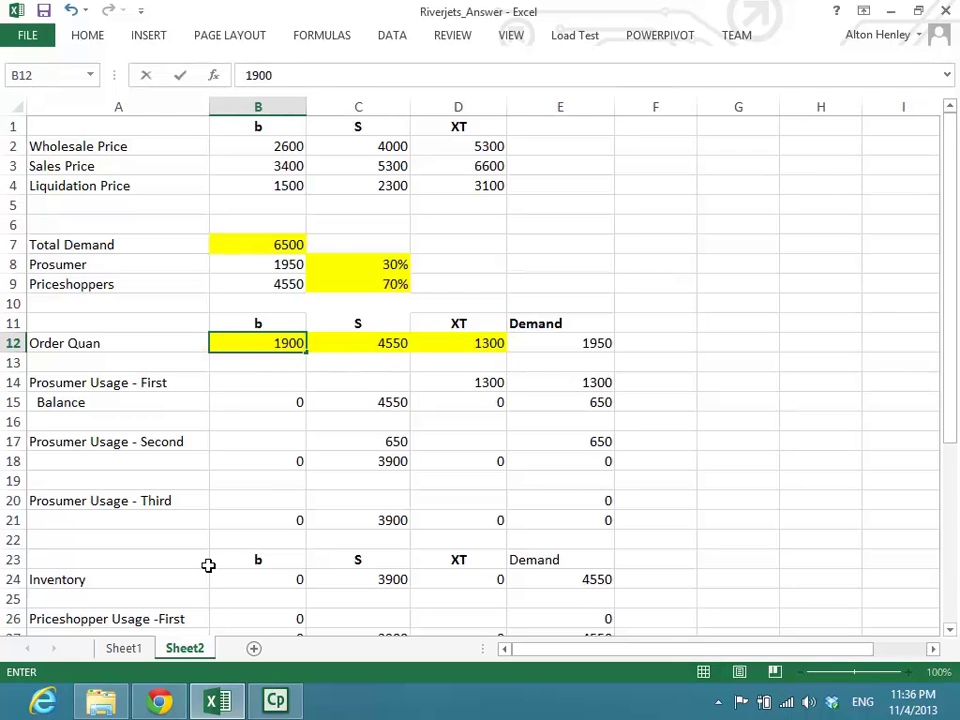
key(Right)
text(3300)
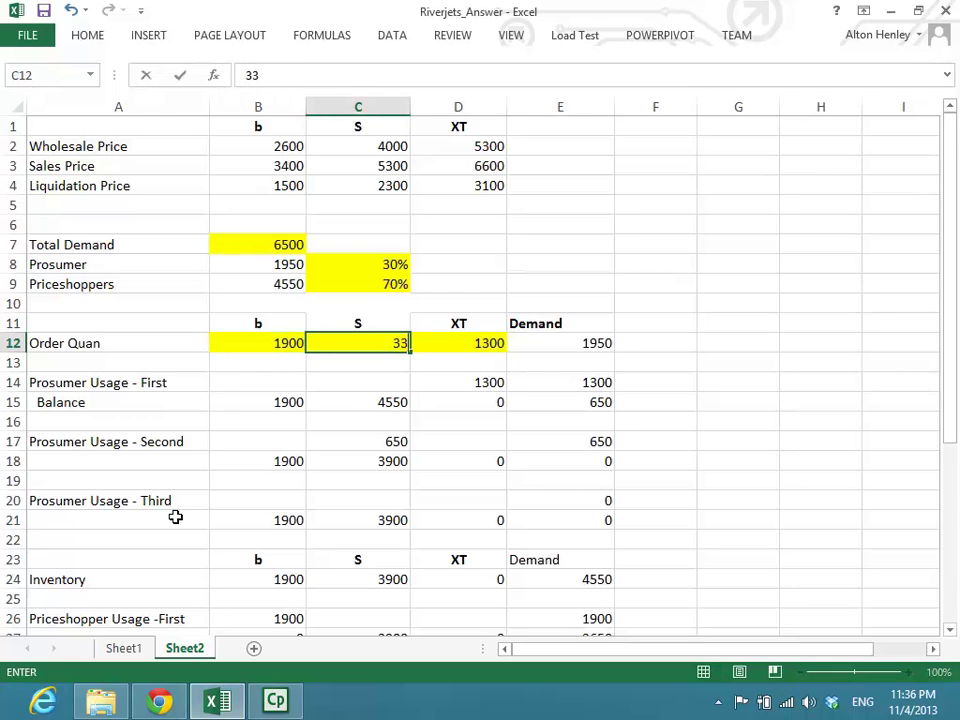
key(Return)
Review how the new order quantities flow through the prosumer and priceshopper usage rows down to the revenue section
key(Down)
key(Down)
key(Down)
key(Down)
key(Down)
key(Down)
key(Down)
key(Down)
key(Down)
key(Down)
key(Down)
key(Down)
key(Down)
key(Down)
key(Down)
key(Down)
key(Down)
key(Down)
key(Down)
key(Down)
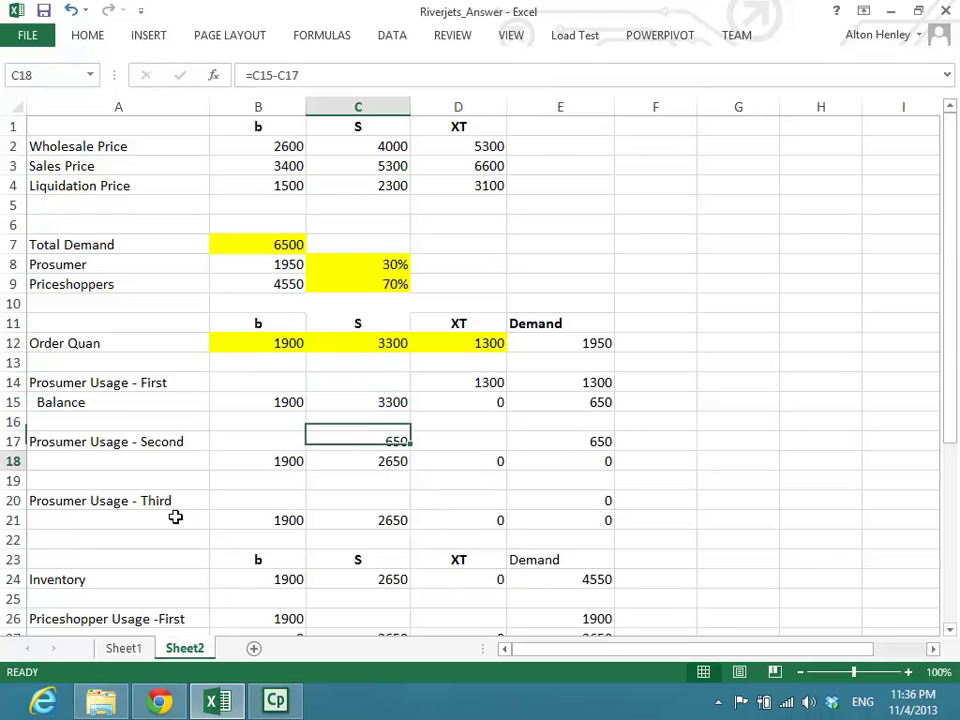
key(Up)
key(Down)
key(Down)
key(Down)
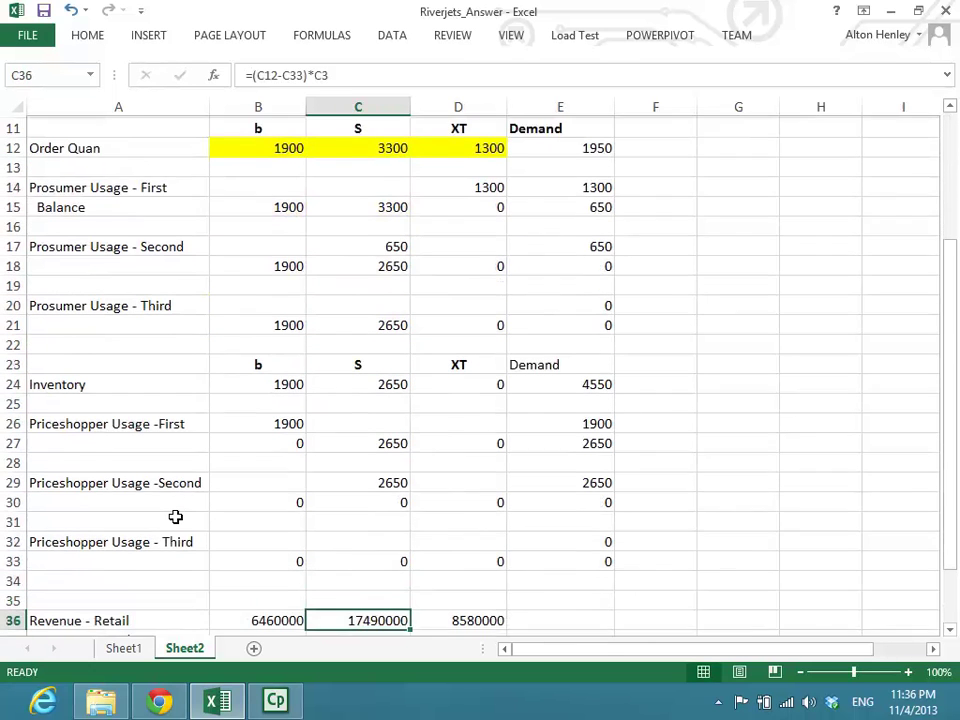
key(Up)
key(Up)
key(Up)
key(Up)
key(Up)
key(Up)
key(Up)
key(Up)
key(Up)
key(Up)
key(Up)
key(Up)
key(Up)
key(Up)
key(Up)
key(Up)
key(Up)
key(Up)
key(Up)
key(Up)
key(Up)
key(Up)
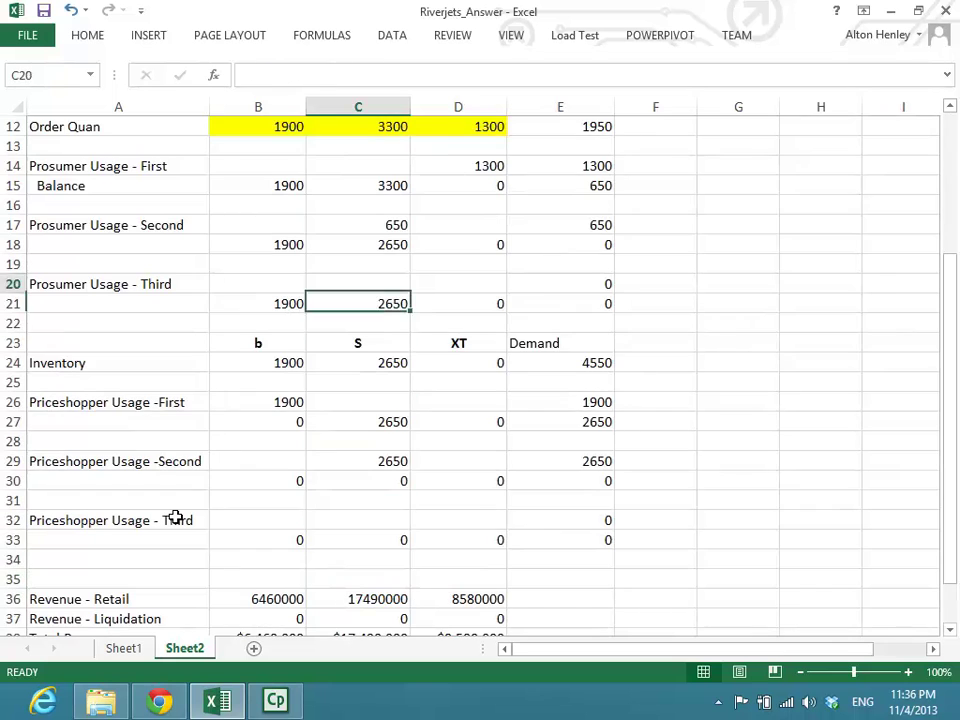
key(Down)
key(Down)
key(Down)
key(Down)
key(Down)
key(Down)
key(Down)
key(Down)
key(Down)
key(Down)
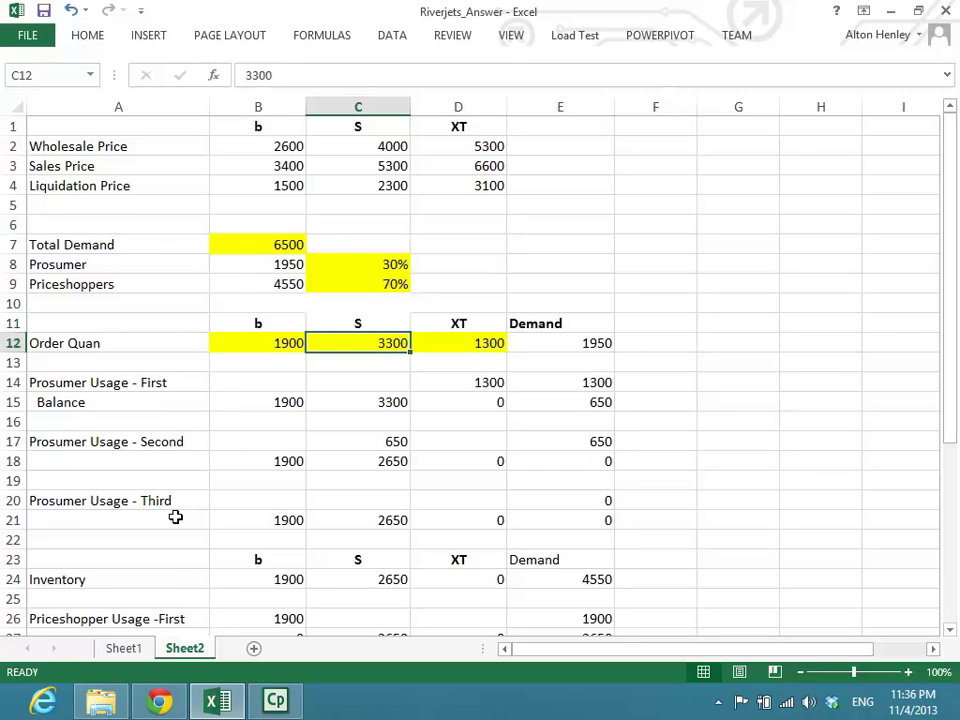
Inspect the IF formula and its referenced cells for the XT value of Prosumer Usage - First in D14
key(Down)
key(Down)
key(Left)
key(Left)
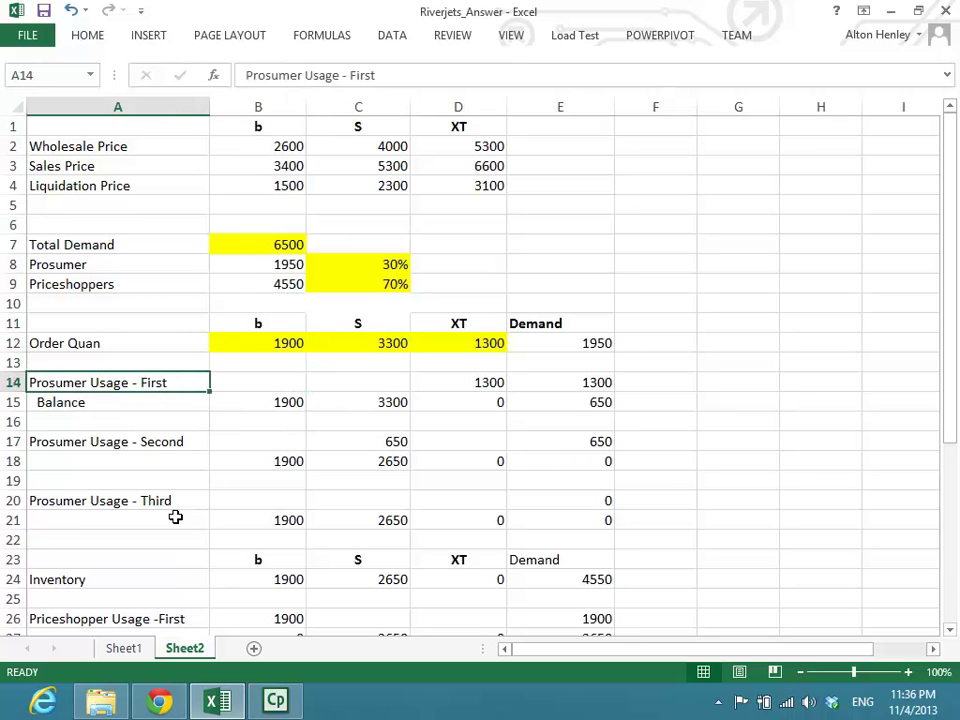
key(Right)
key(Right)
key(Right)
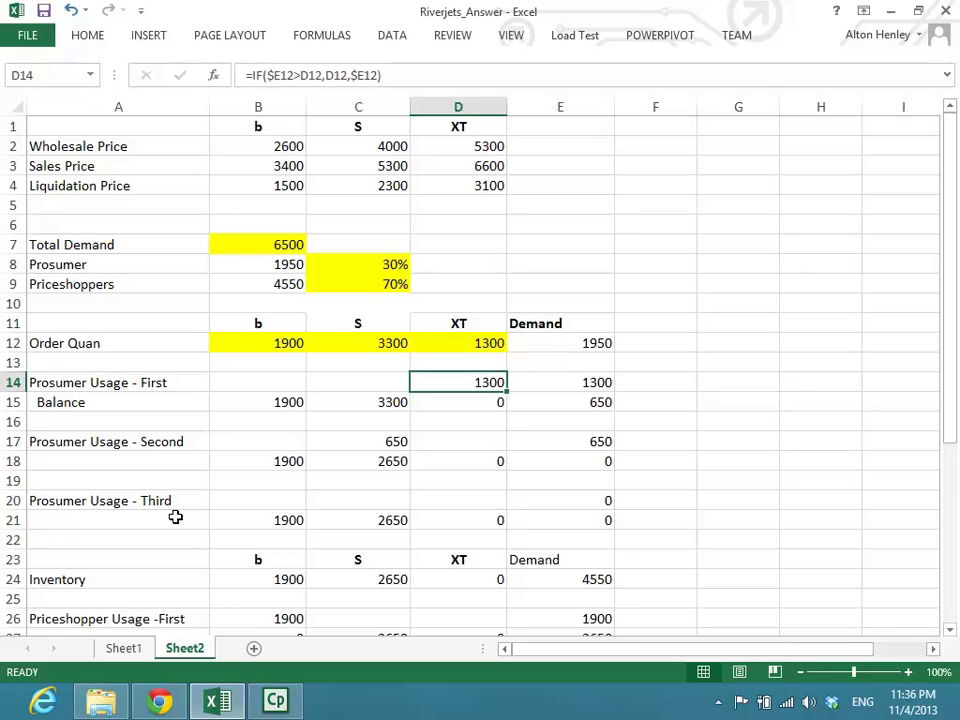
double_click(461, 382)
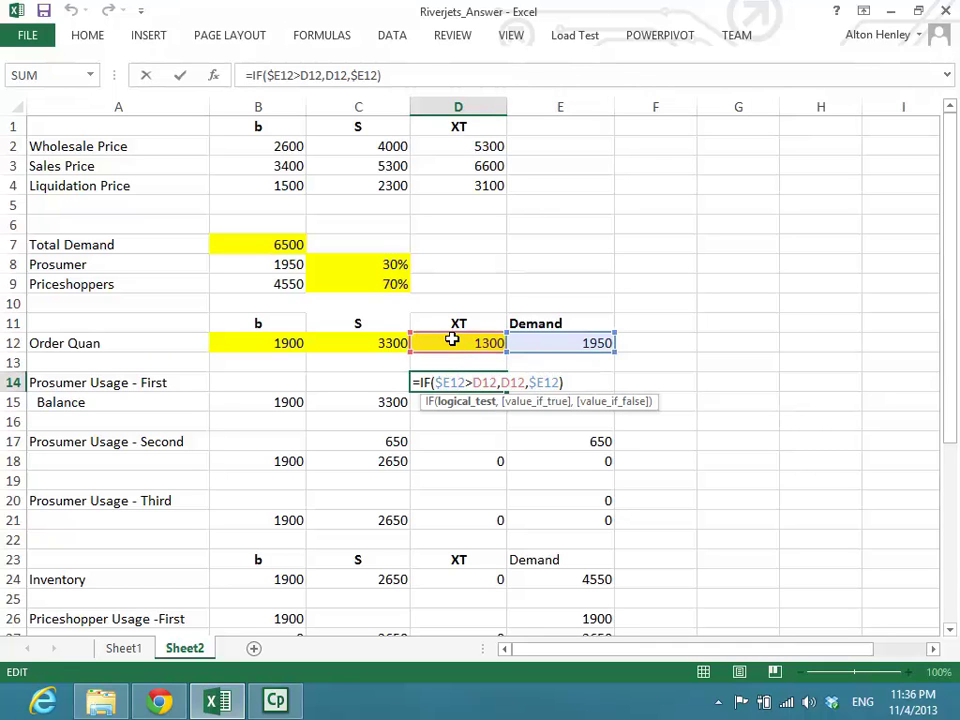
key(Escape)
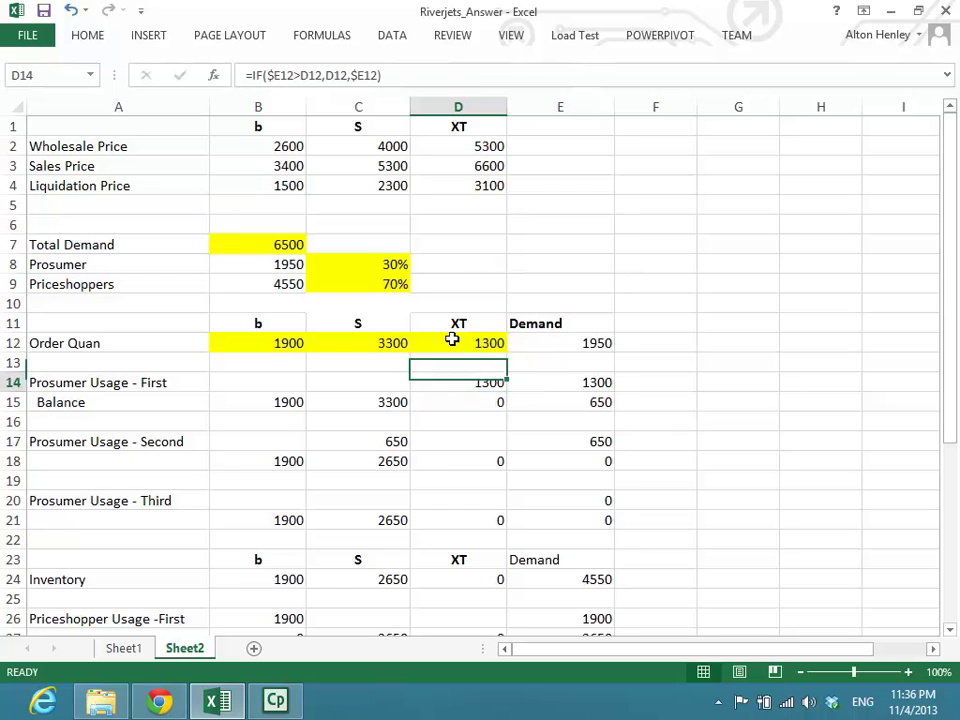
Examine the Balance row formulas for each model and the Demand column formulas in E14 and E15
key(Up)
key(Down)
key(Down)
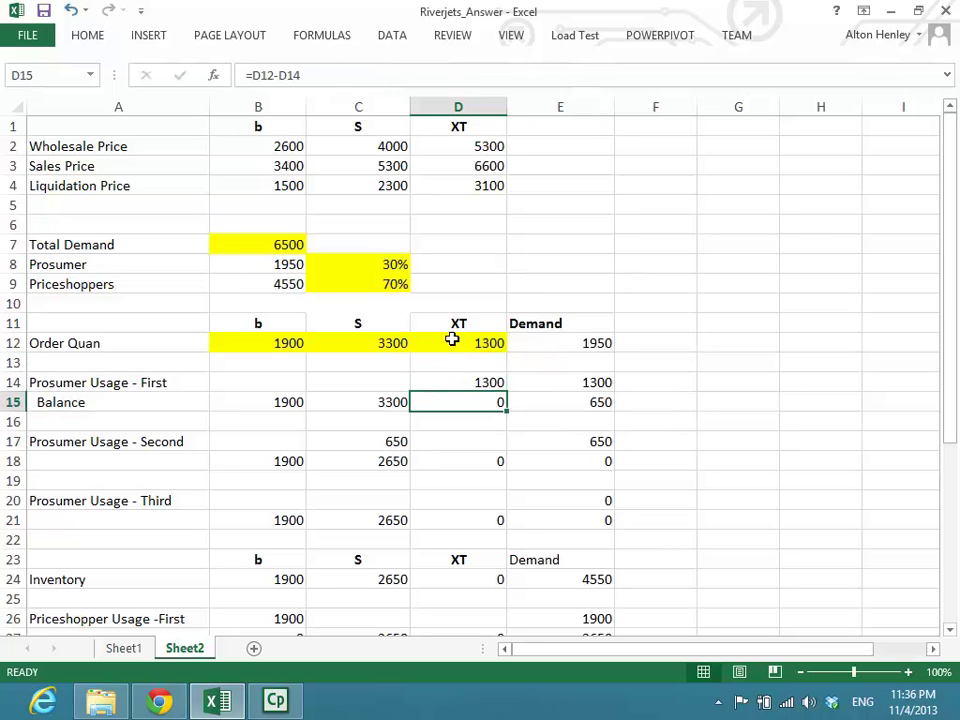
key(Left)
key(Left)
key(Left)
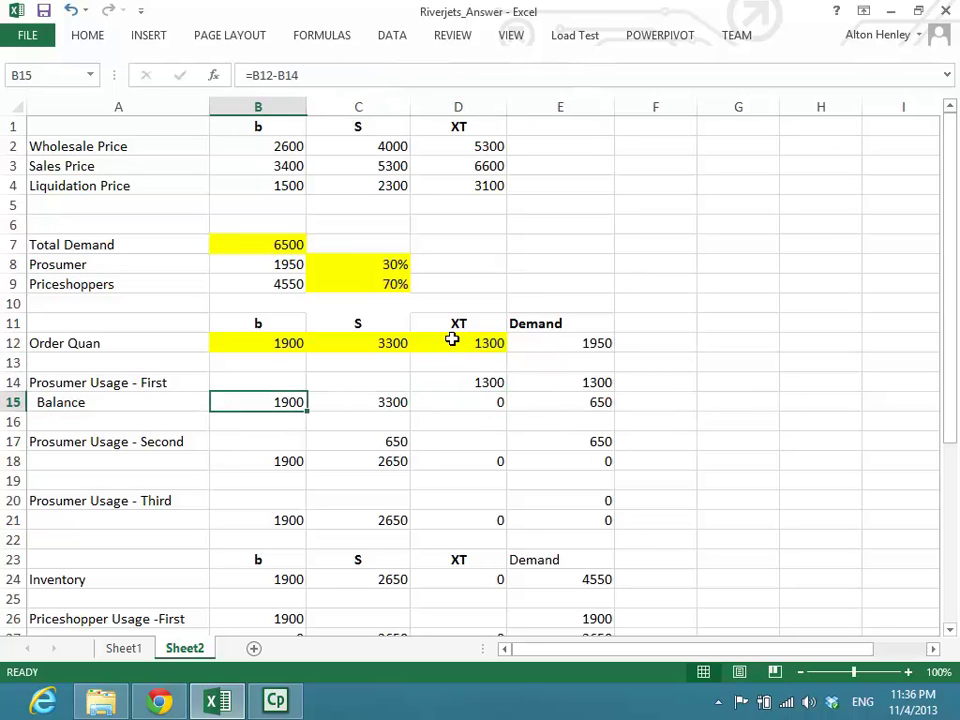
key(Right)
key(Right)
key(Right)
key(Right)
key(Up)
key(Up)
key(Up)
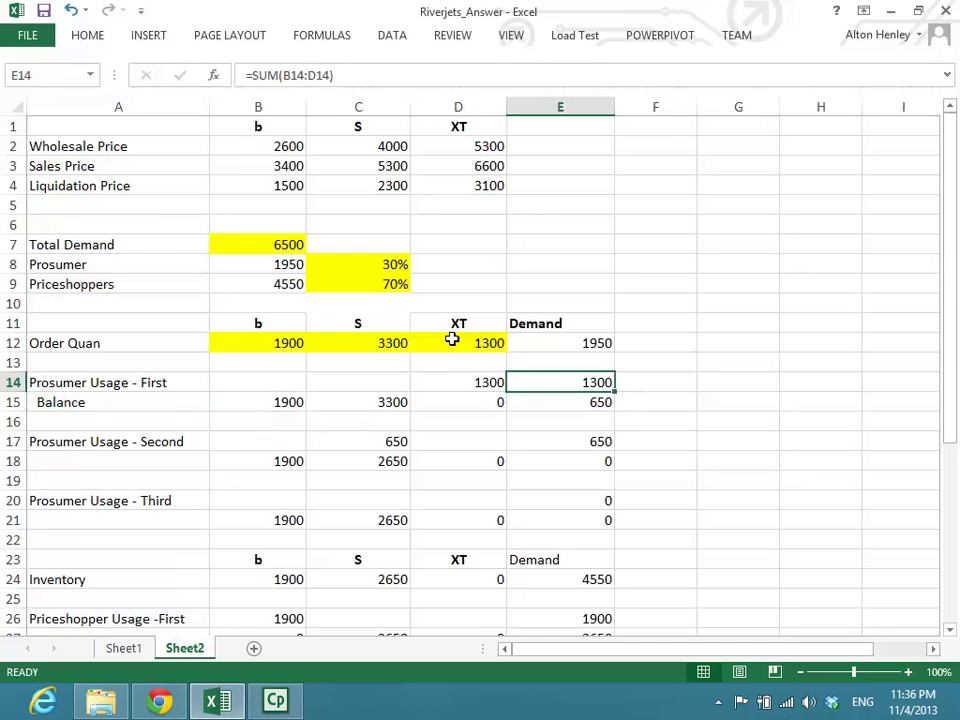
key(Down)
key(Down)
key(Down)
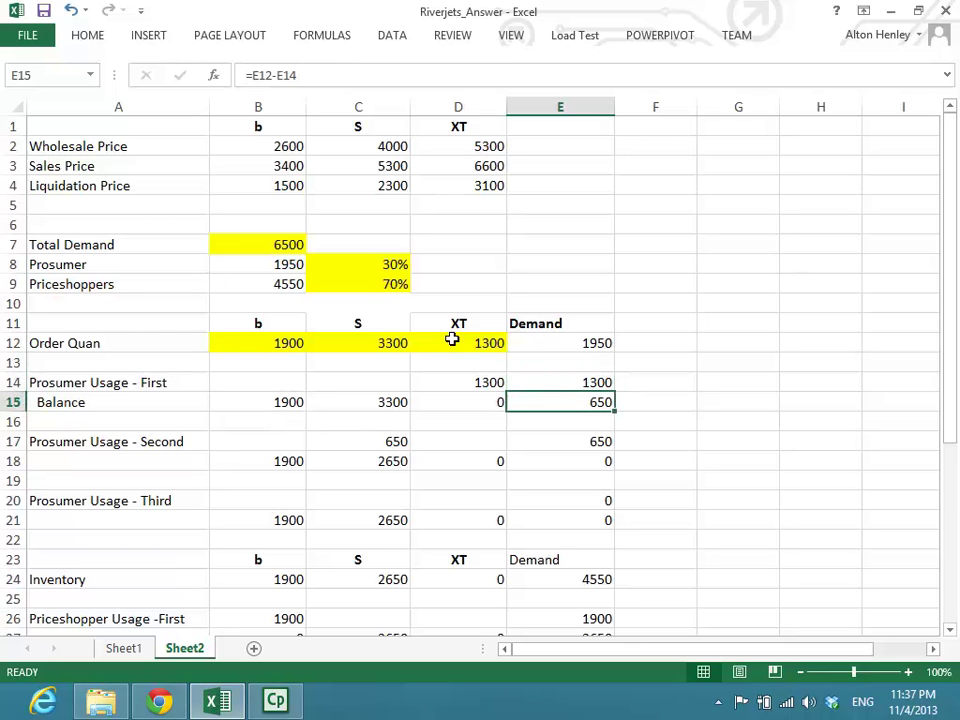
Inspect the IF formula and its referenced cells for the S value of Prosumer Usage - Second in C17
key(Left)
key(Left)
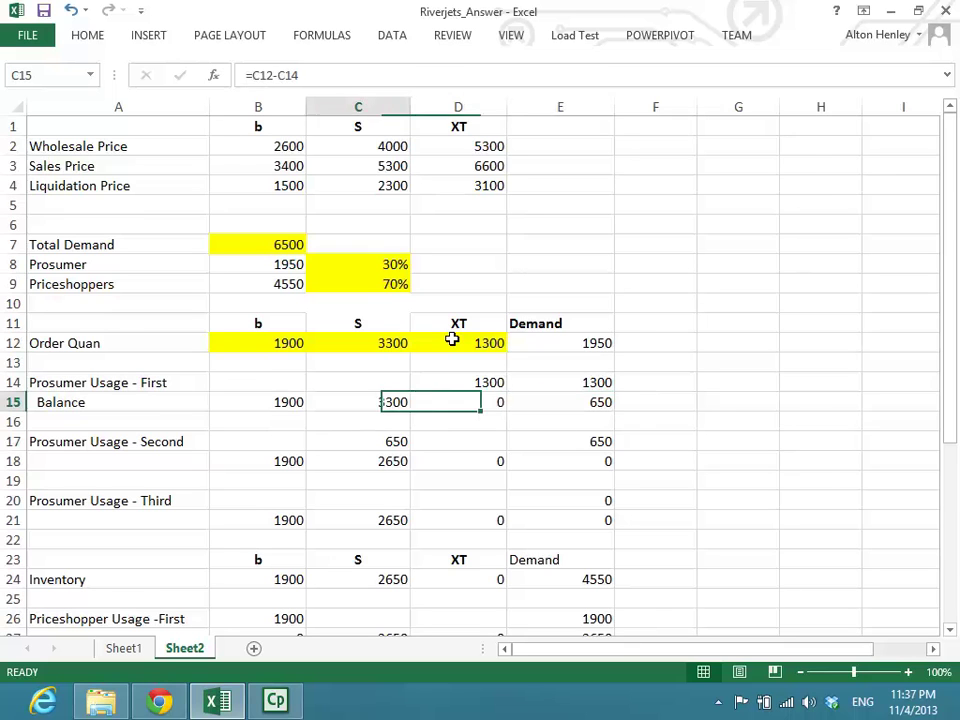
key(Down)
key(Down)
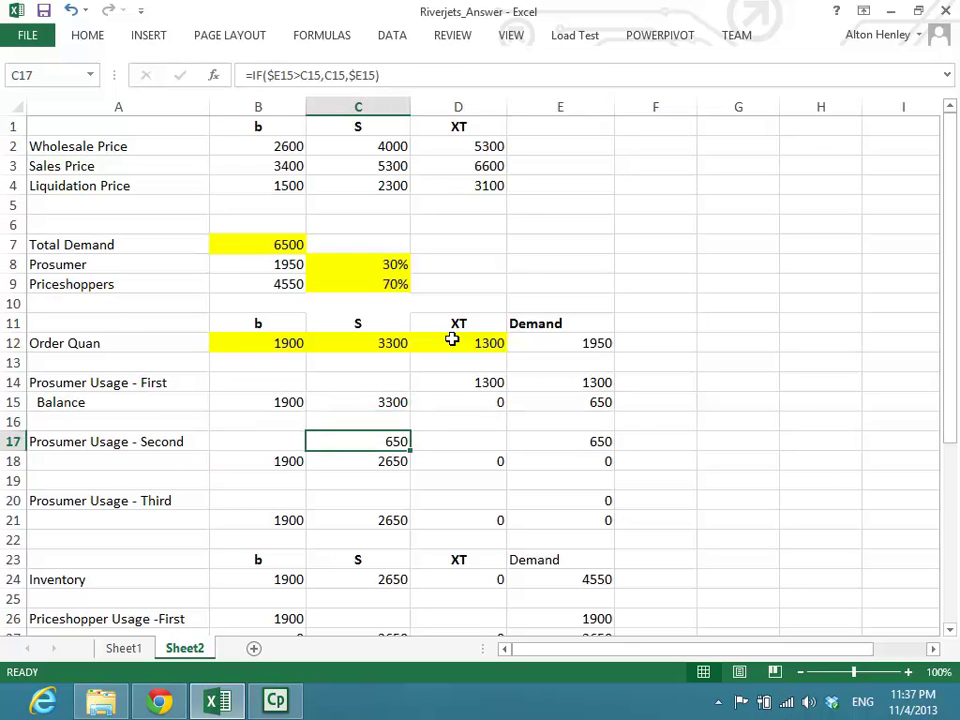
double_click(379, 438)
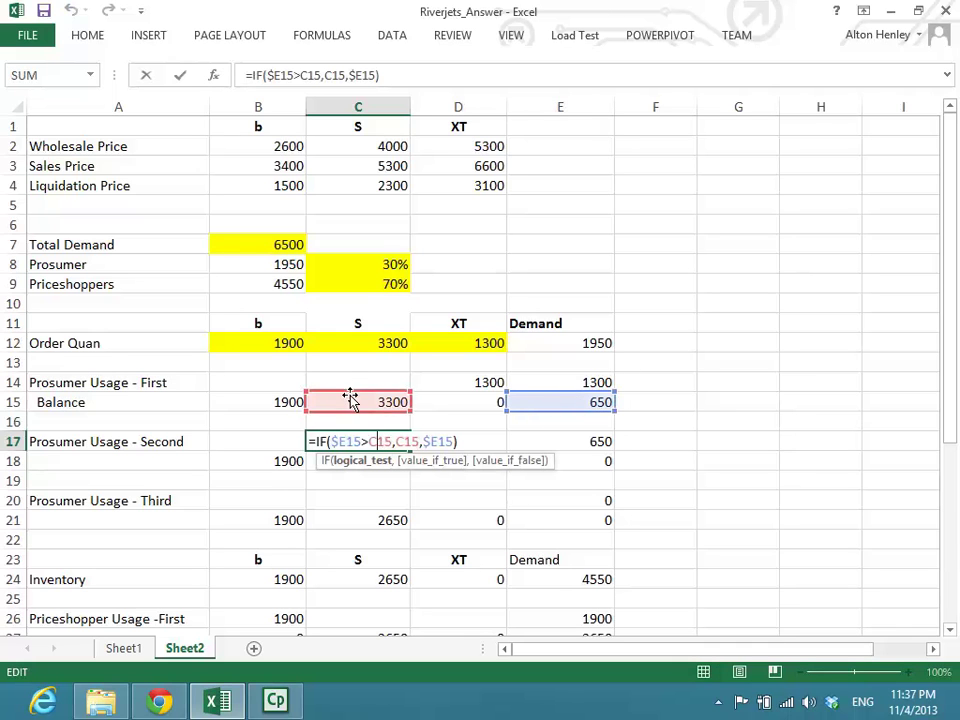
key(Escape)
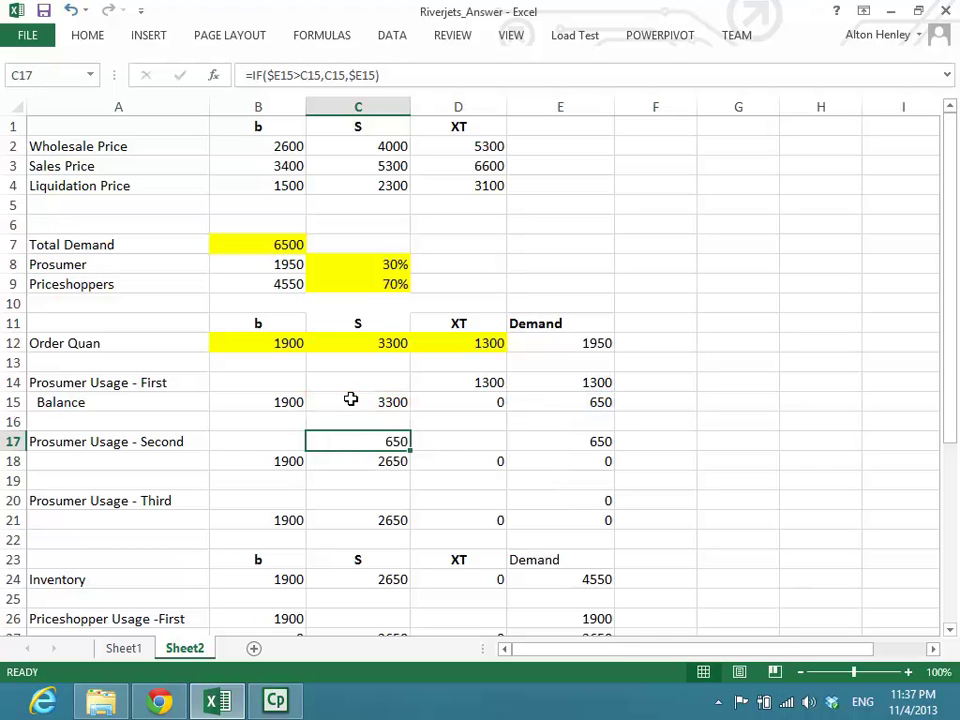
Trace the S column from the order quantity to the remaining balance formula in C18
key(Down)
key(Up)
key(Up)
key(Up)
key(Up)
key(Up)
key(Up)
key(Down)
key(Down)
key(Down)
key(Down)
key(Down)
key(Down)
key(Up)
key(Up)
key(Down)
key(Down)
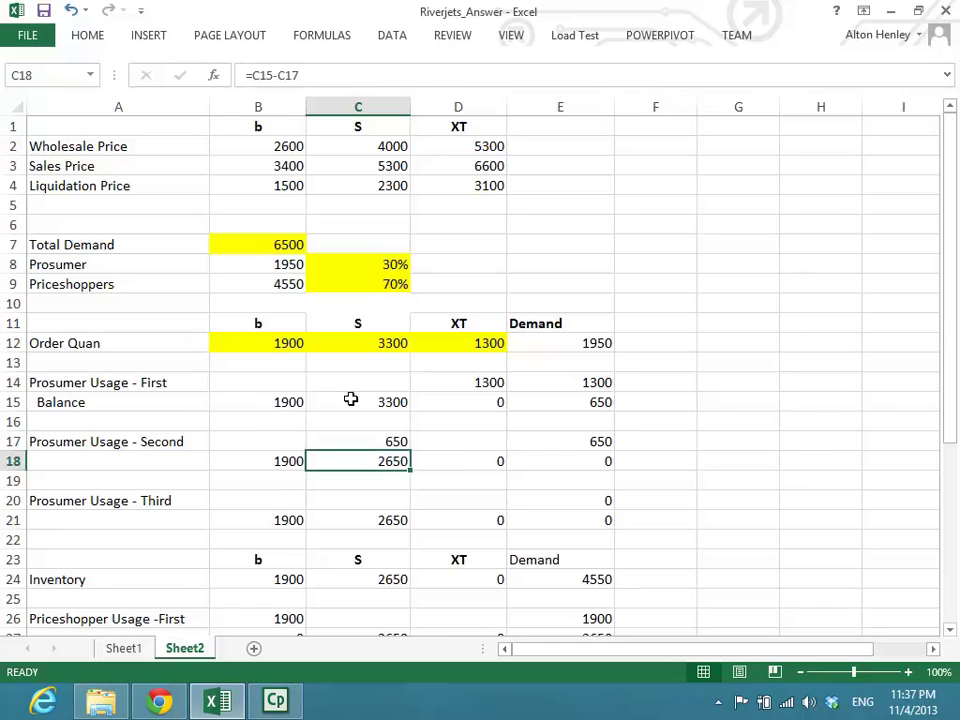
Set the S order quantity in C12 to 2000
key(Up)
key(Up)
key(Up)
key(Up)
key(Up)
key(Up)
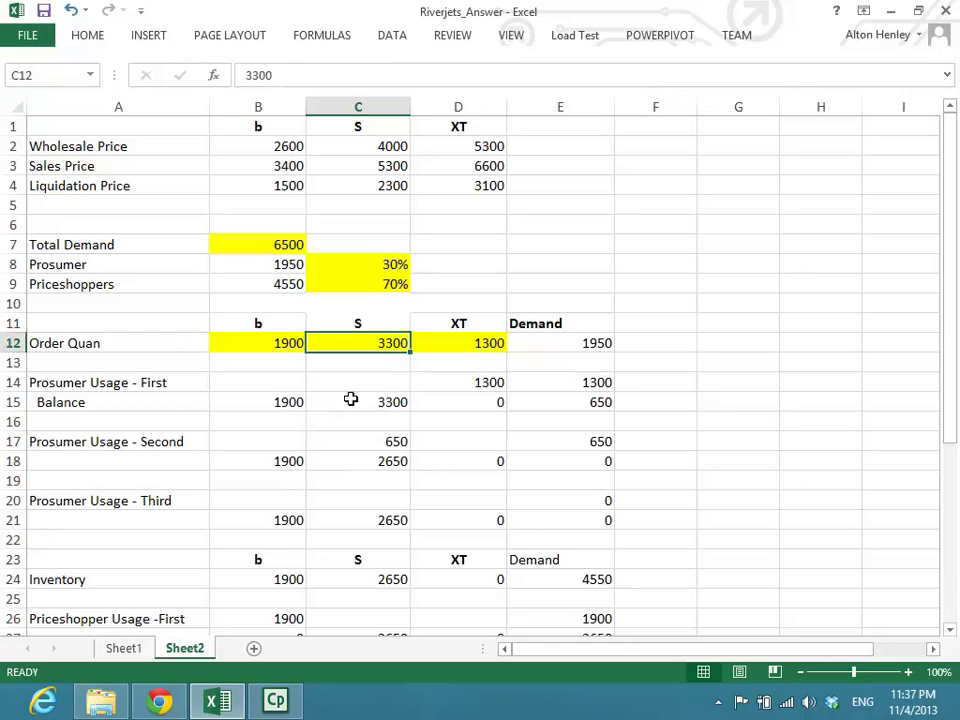
text(2000)
key(Down)
Follow the recalculated S column to row 18, and the Demand column through the Prosumer Usage - Third rows
key(Down)
key(Down)
key(Down)
key(Down)
key(Down)
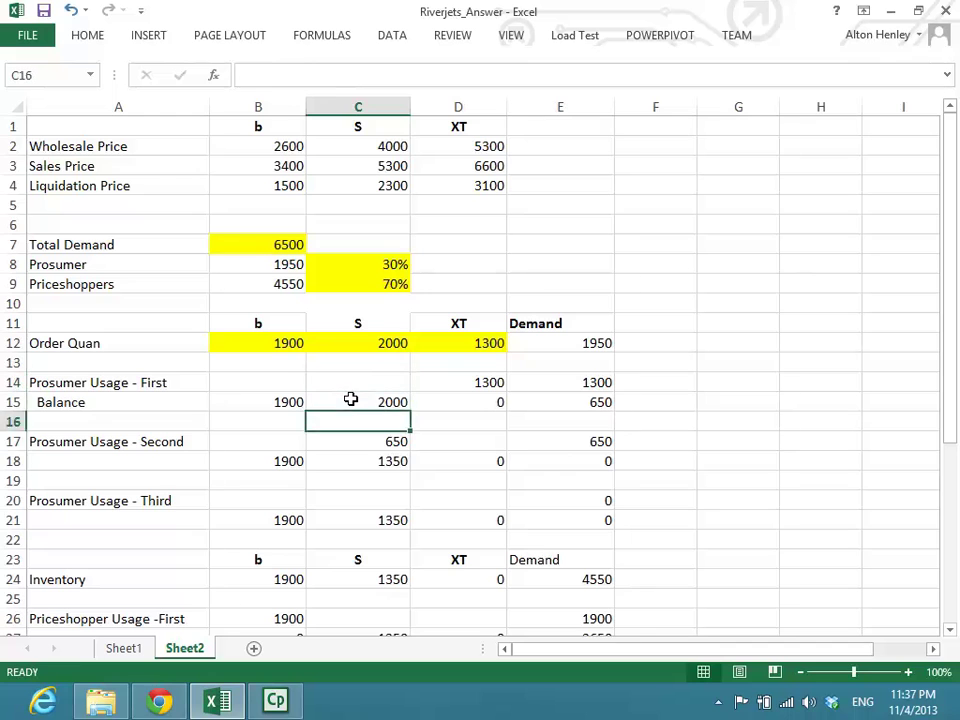
key(Right)
key(Right)
key(Right)
key(Left)
key(Left)
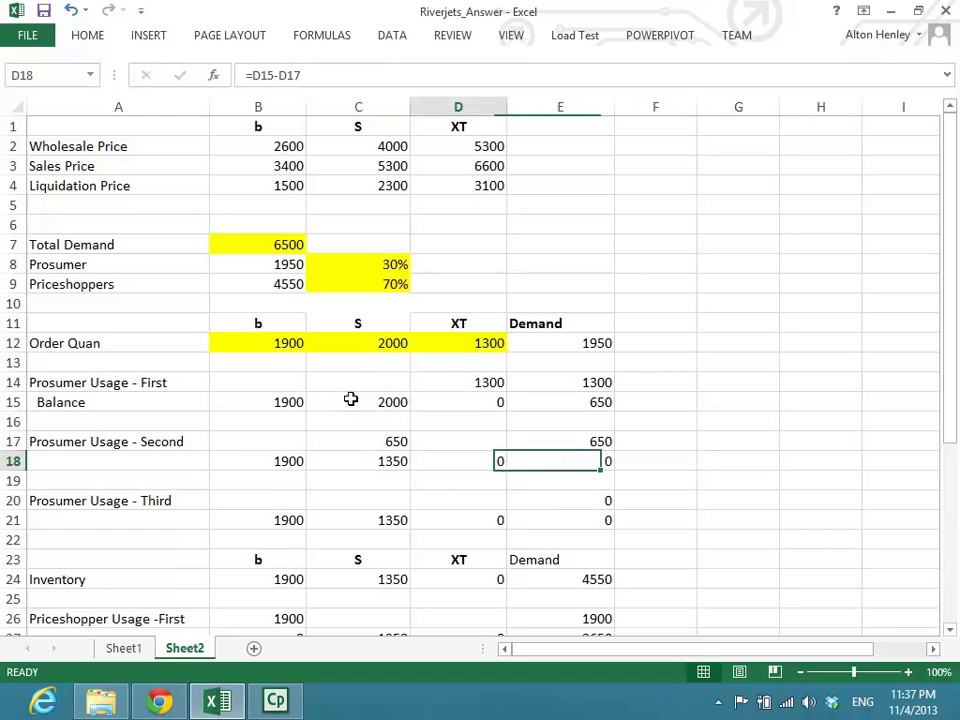
key(Right)
key(Down)
key(Down)
key(Down)
key(Down)
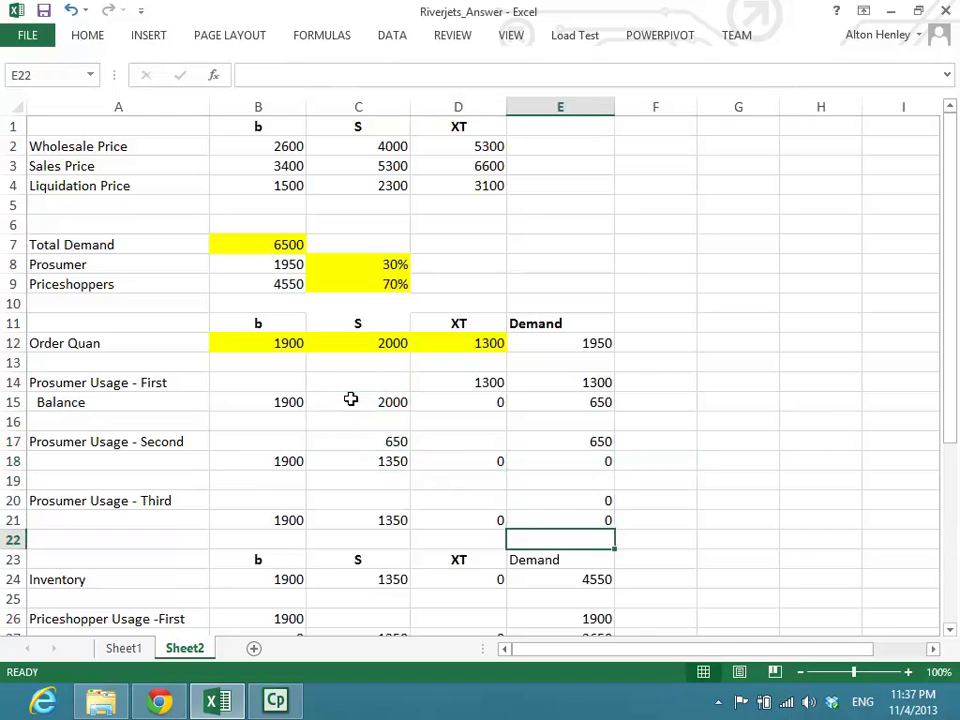
Examine the balance formulas for b, S and XT in row 18 below Prosumer Usage - Second
key(Up)
key(Up)
key(Up)
key(Left)
key(Left)
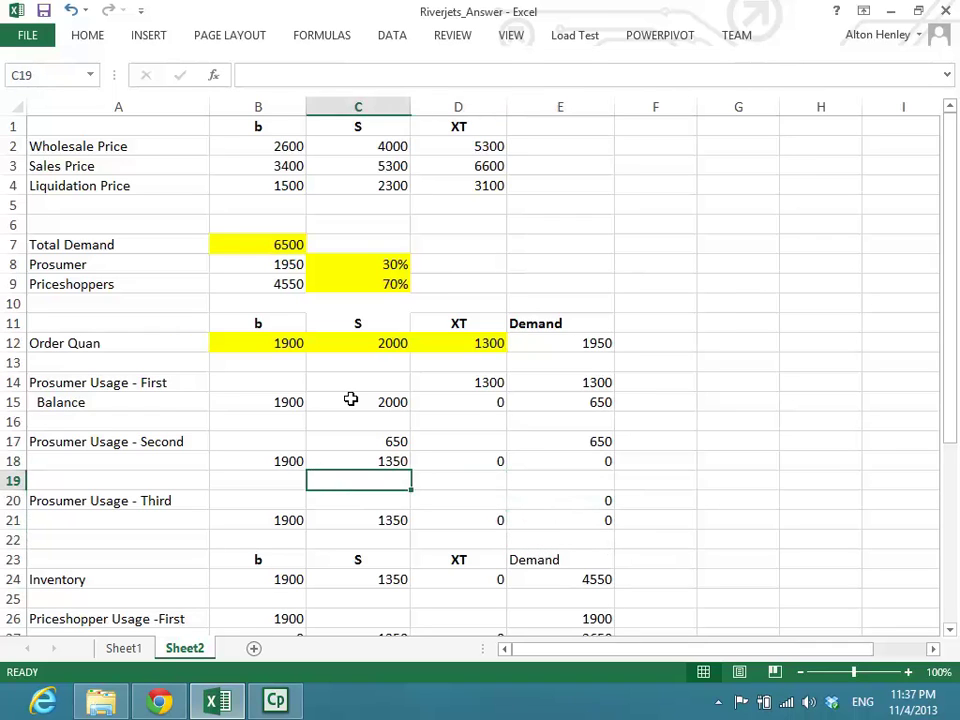
key(Left)
key(Up)
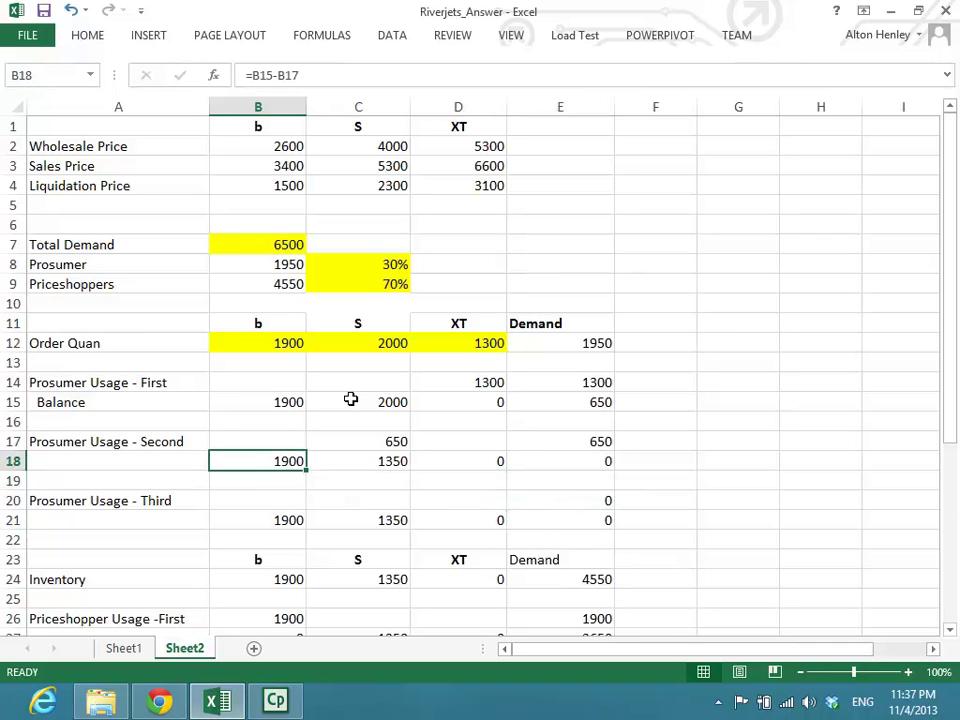
key(Right)
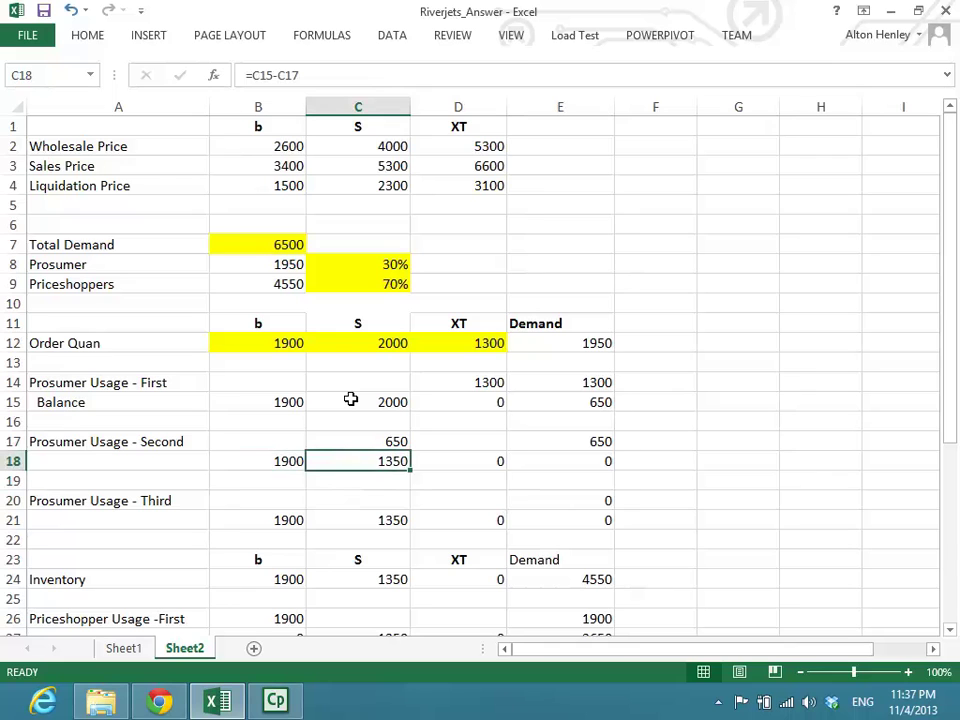
key(Right)
key(Right)
key(Left)
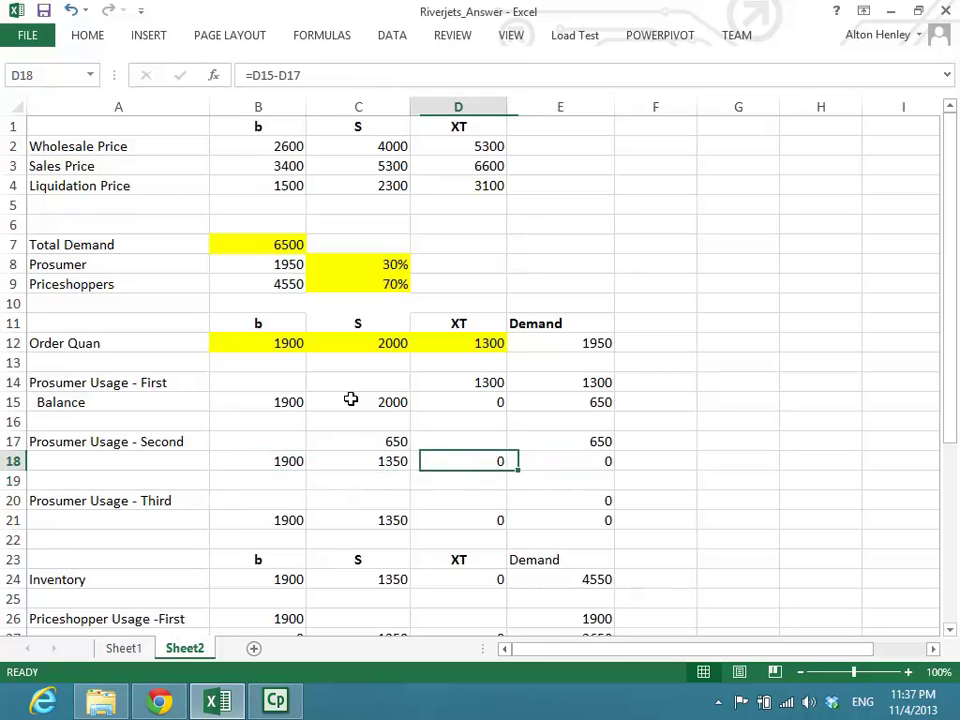
Check the Prosumer Usage - Third cells in row 20 and the balance formulas for each model in row 21
key(Down)
key(Down)
key(Down)
key(Down)
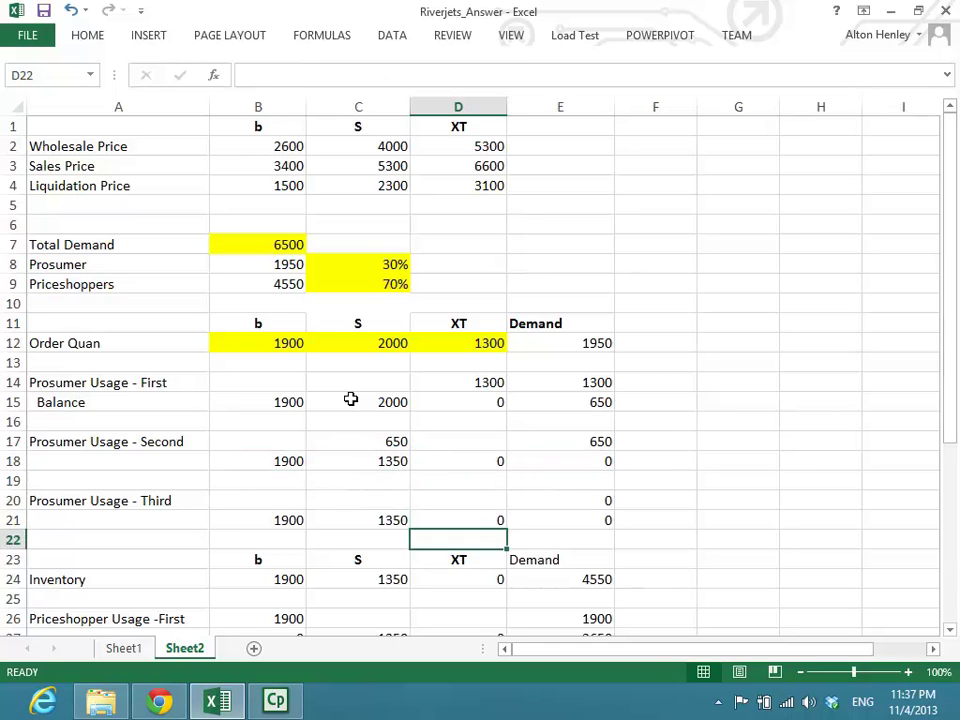
key(Up)
key(Left)
key(Left)
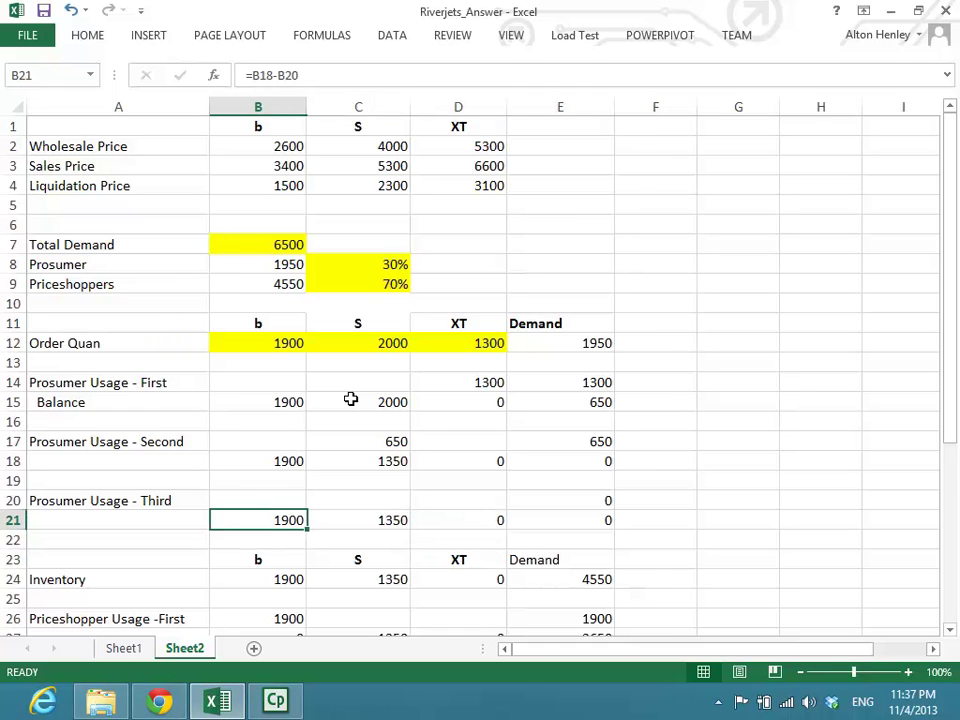
key(Up)
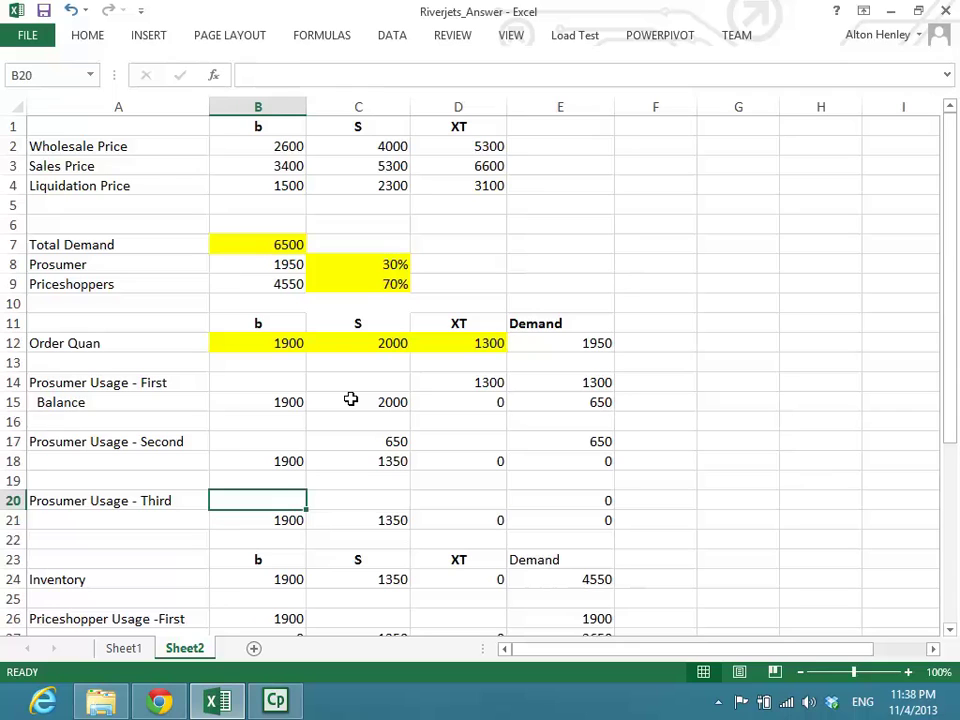
key(Right)
key(Right)
key(Down)
key(Left)
key(Left)
key(Right)
key(Right)
Look over the Inventory, Priceshopper Usage and revenue sections from row 22 to Total Revenue in row 38
key(Down)
key(Down)
key(Down)
key(Down)
key(Down)
key(Down)
key(Down)
key(Down)
key(Down)
key(Down)
key(Down)
key(Down)
key(Down)
key(Down)
key(Down)
key(Down)
key(Down)
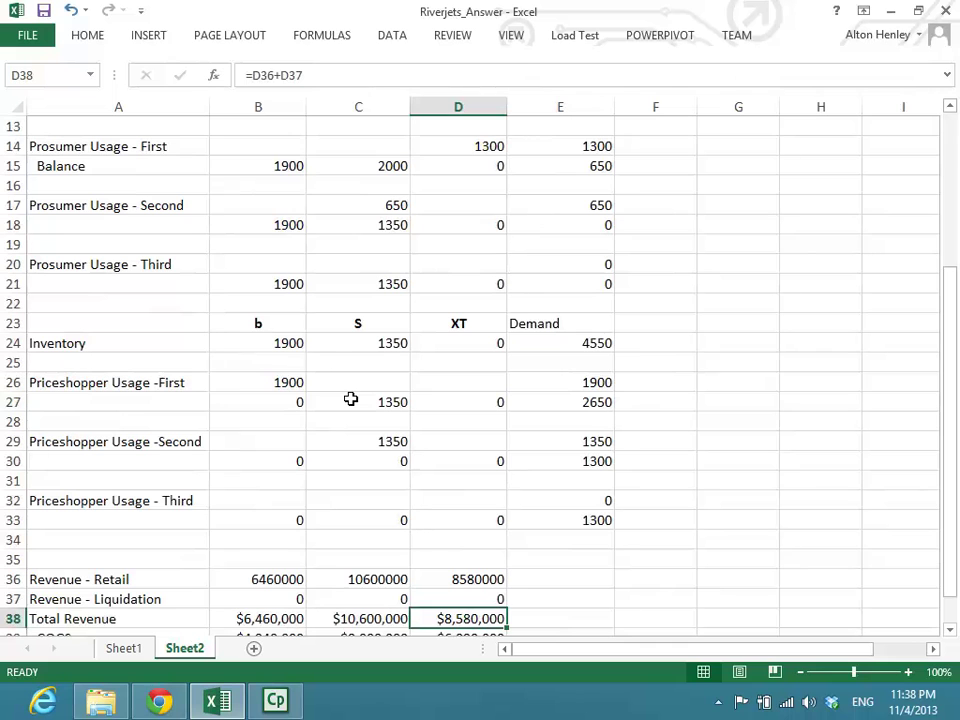
key(Up)
key(Up)
key(Up)
key(Up)
key(Up)
key(Up)
key(Up)
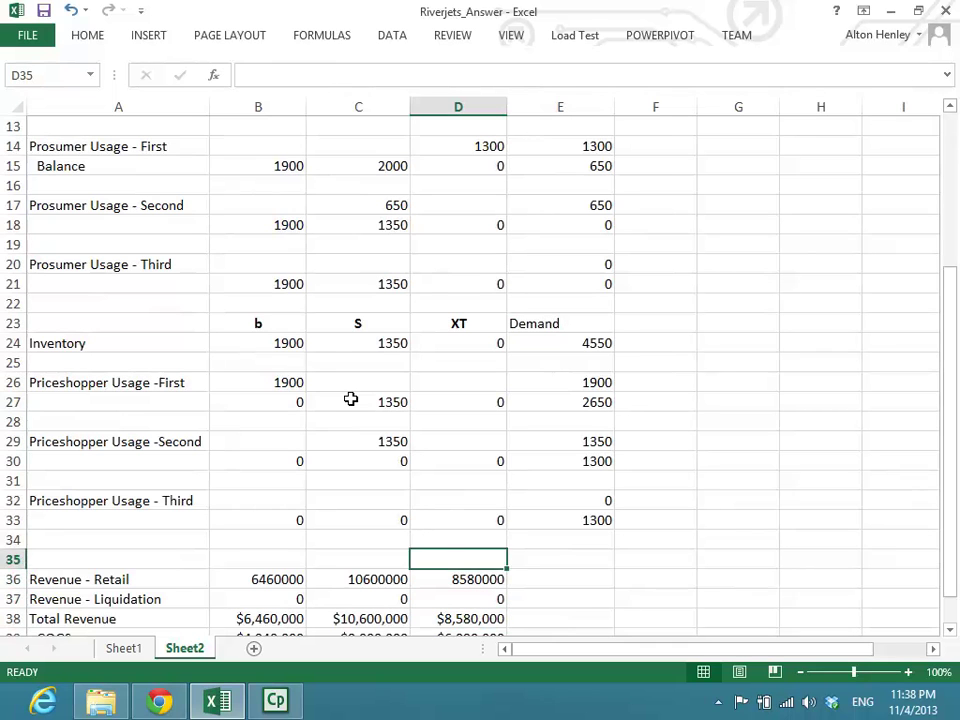
key(Up)
key(Up)
key(Up)
key(Up)
key(Up)
key(Up)
key(Up)
key(Up)
key(Up)
key(Up)
key(Up)
key(Up)
key(Up)
key(Up)
key(Up)
key(Down)
key(Down)
key(Down)
key(Down)
key(Down)
key(Down)
key(Down)
key(Down)
key(Down)
key(Down)
key(Down)
key(Down)
key(Down)
key(Down)
key(Up)
key(Up)
key(Up)
key(Up)
key(Up)
key(Up)
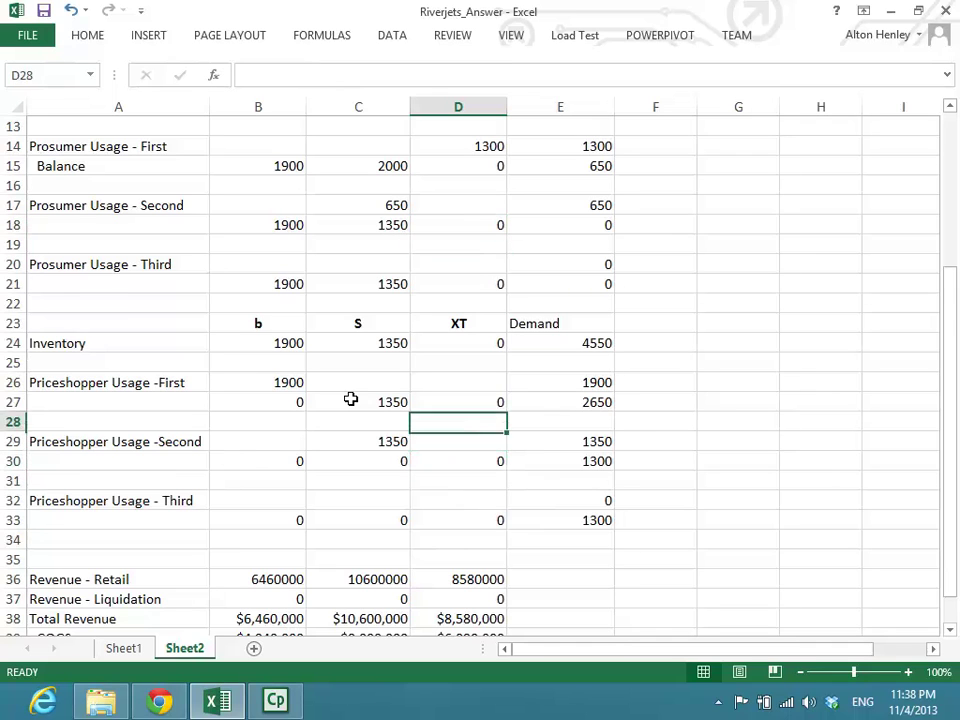
Inspect the priceshopper demand in E24 and the IF formula with its referenced cells for Priceshopper Usage - First in B26
key(Right)
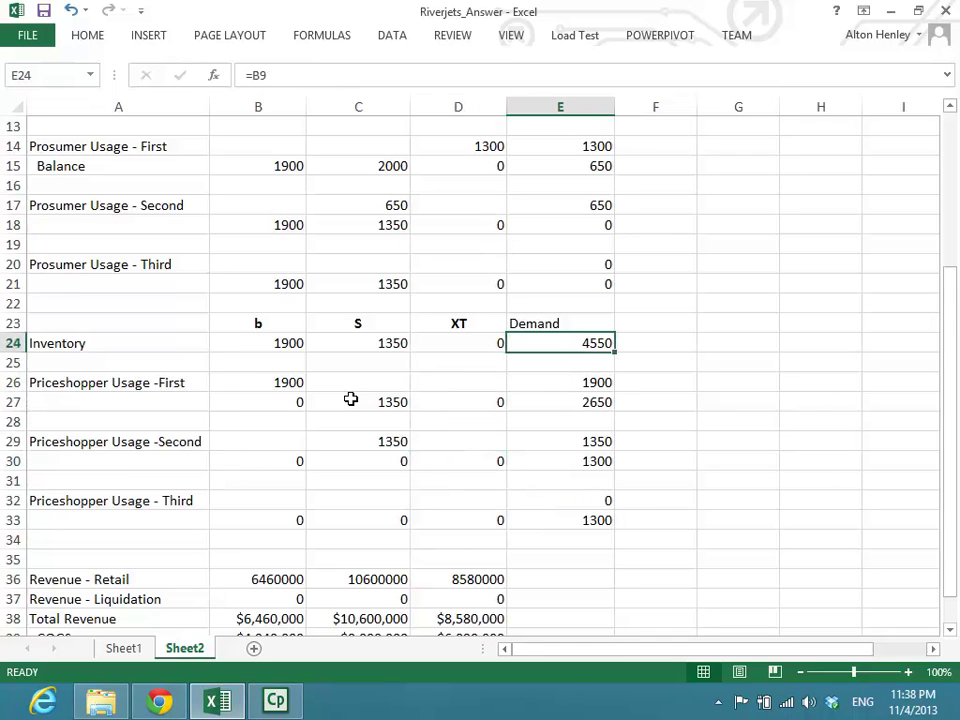
key(Left)
key(Left)
key(Left)
key(Down)
key(Down)
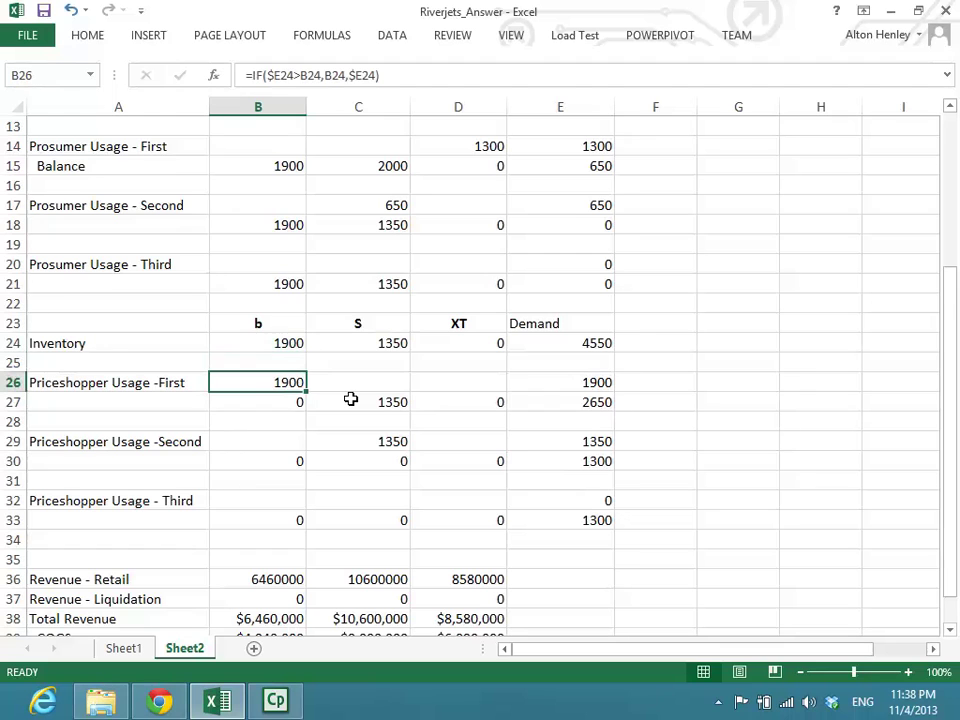
key(Down)
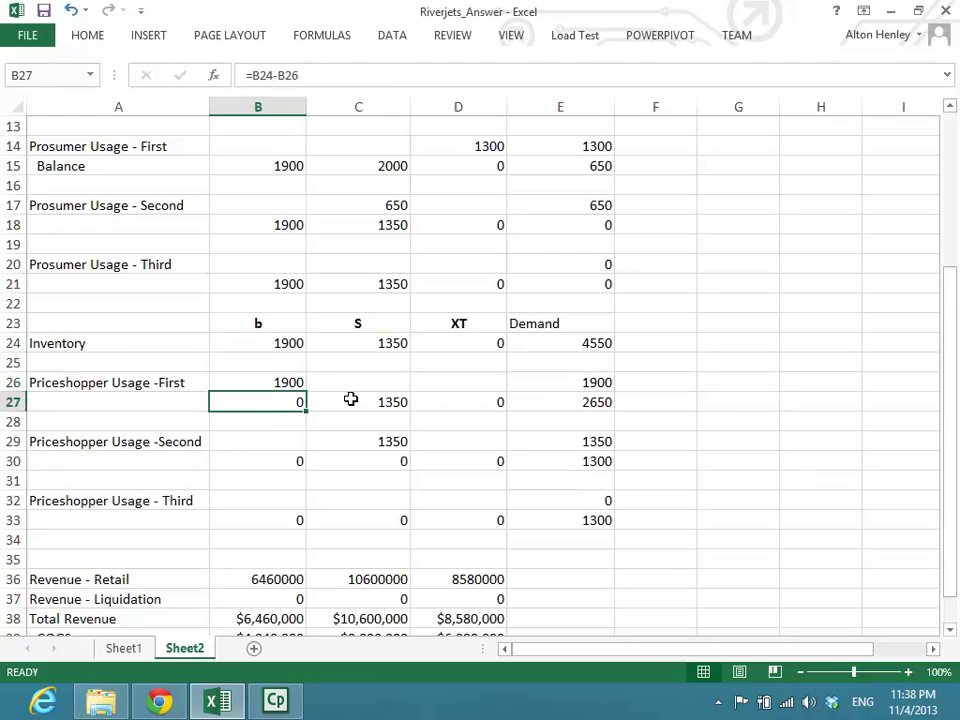
key(Up)
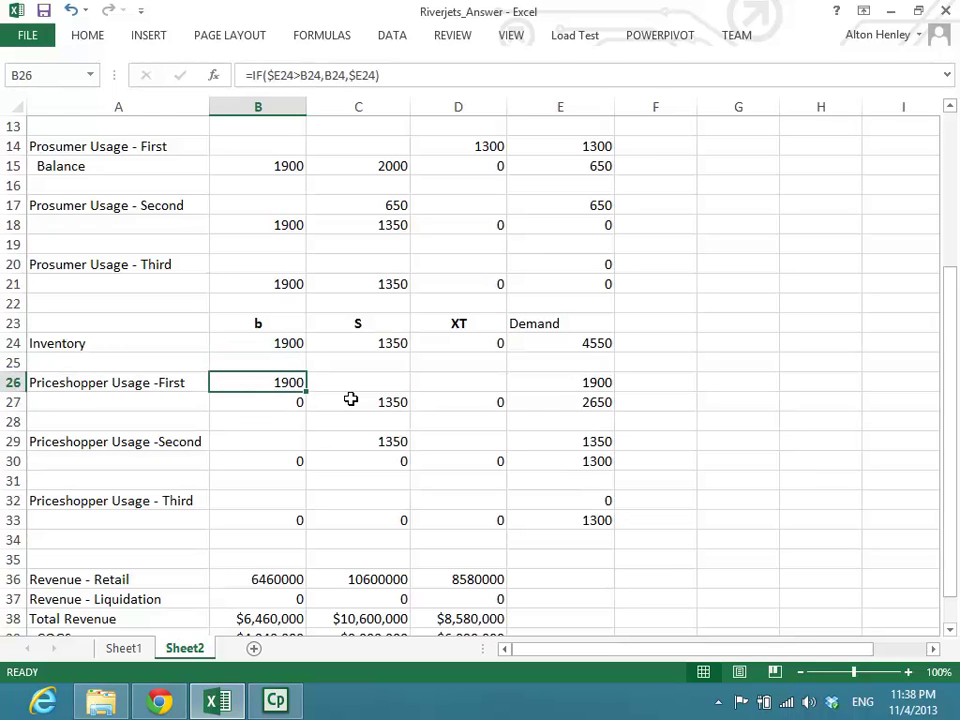
key(Down)
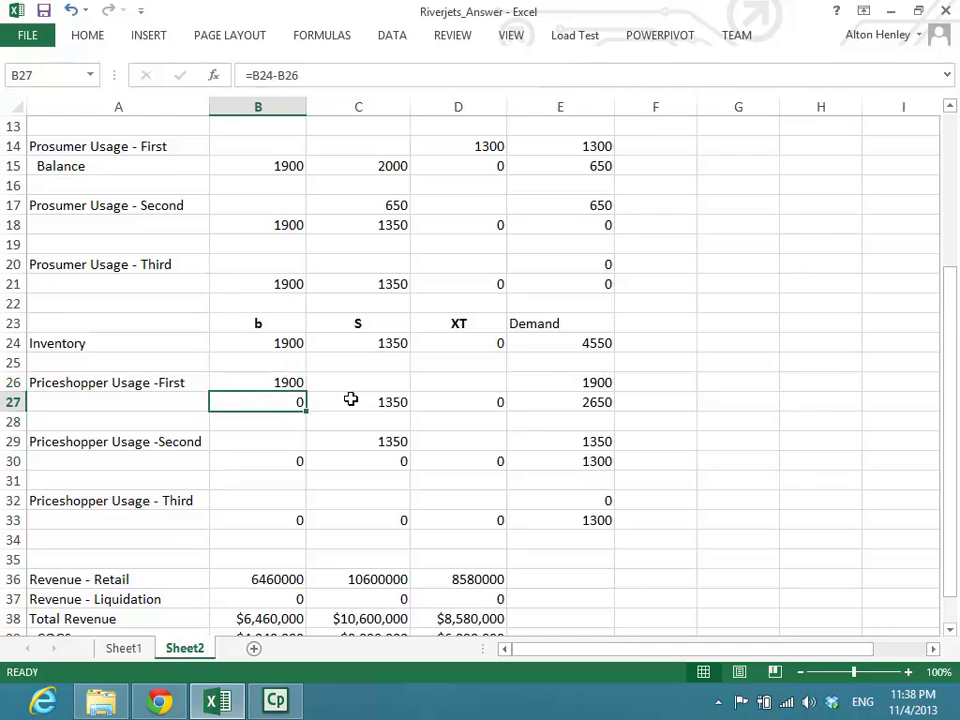
double_click(236, 381)
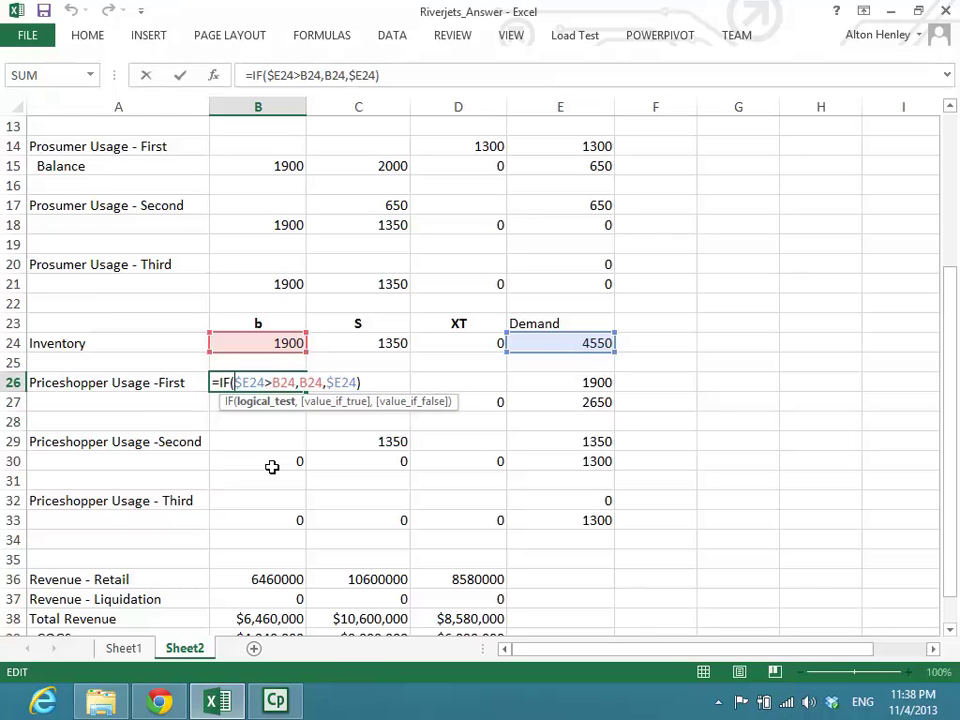
key(Escape)
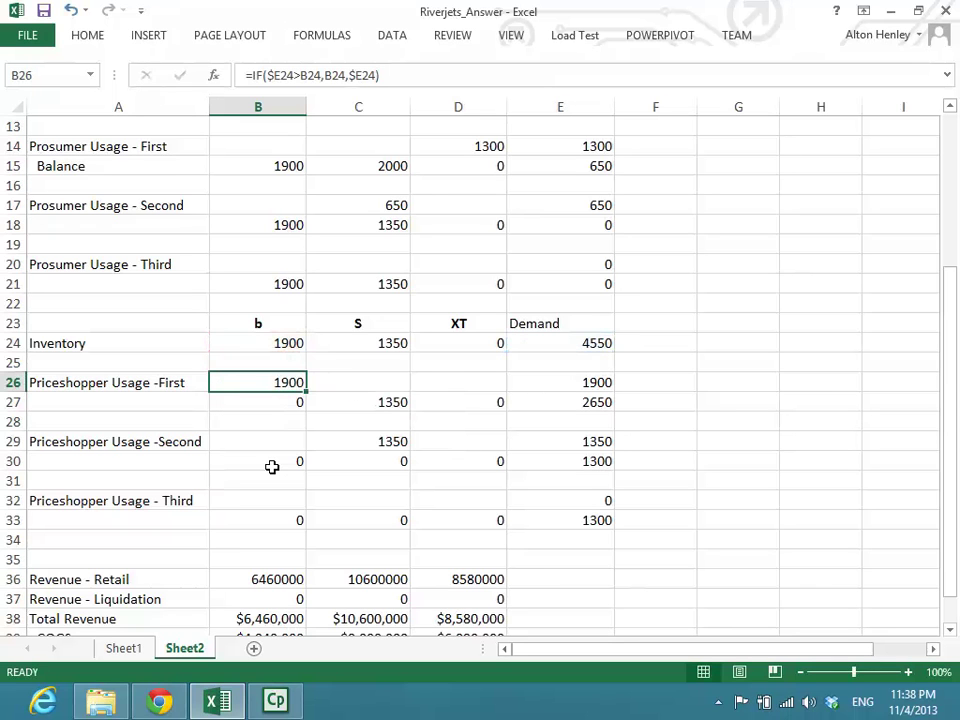
Examine the balance formulas for each model and the remaining demand in row 27
key(Down)
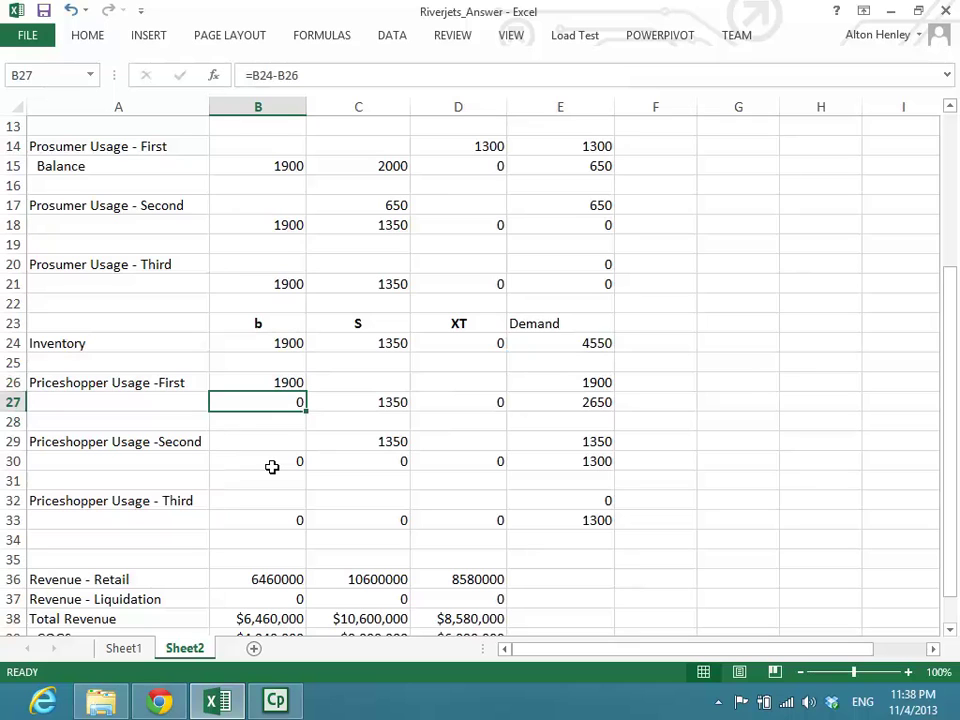
key(Right)
key(Right)
key(Right)
key(Right)
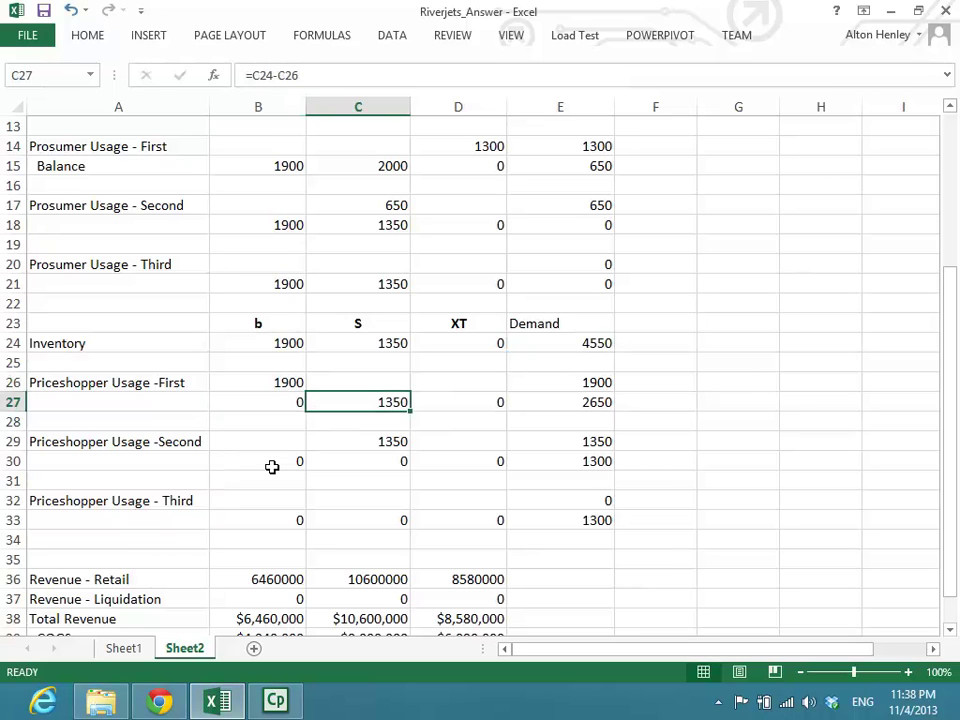
key(Left)
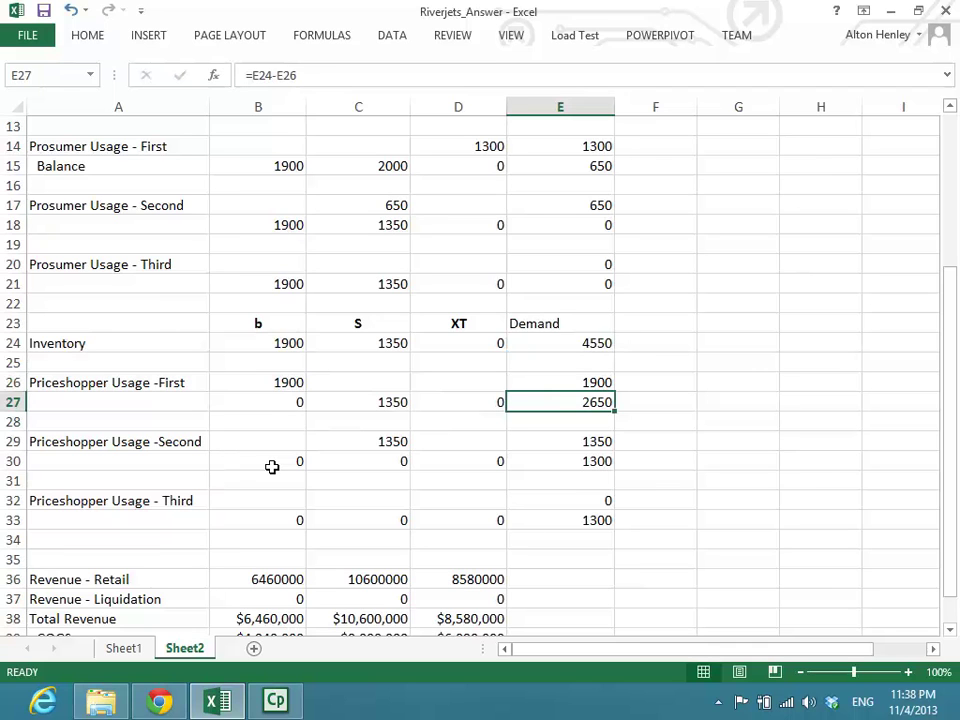
key(Left)
key(Left)
key(Left)
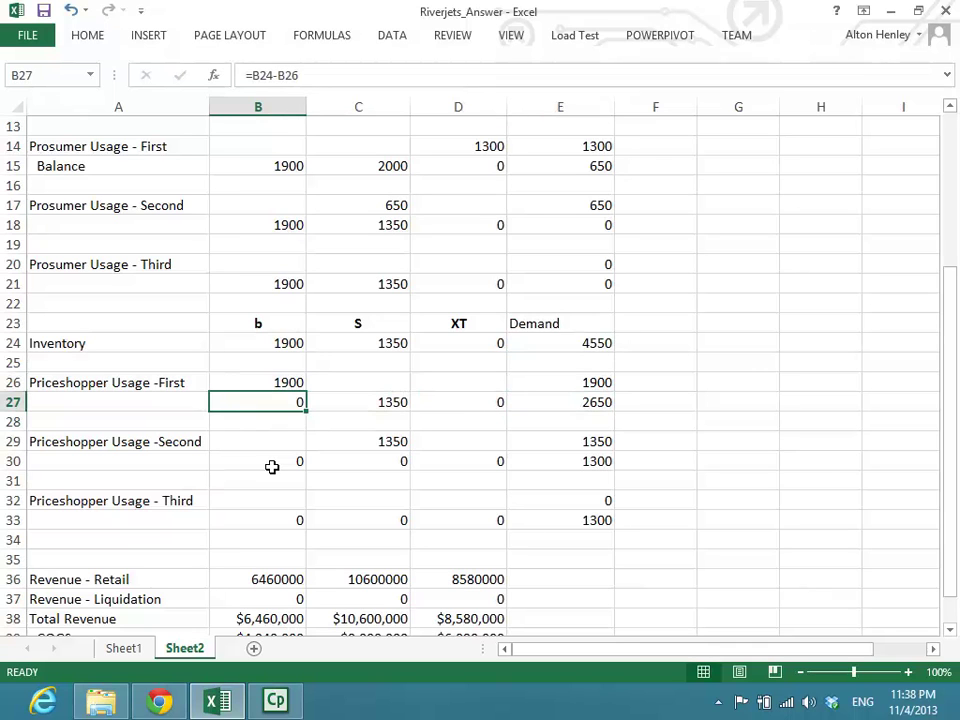
Inspect the IF formula for Priceshopper Usage - Second in C29 and the S balance formula in C30
key(Down)
key(Down)
key(Right)
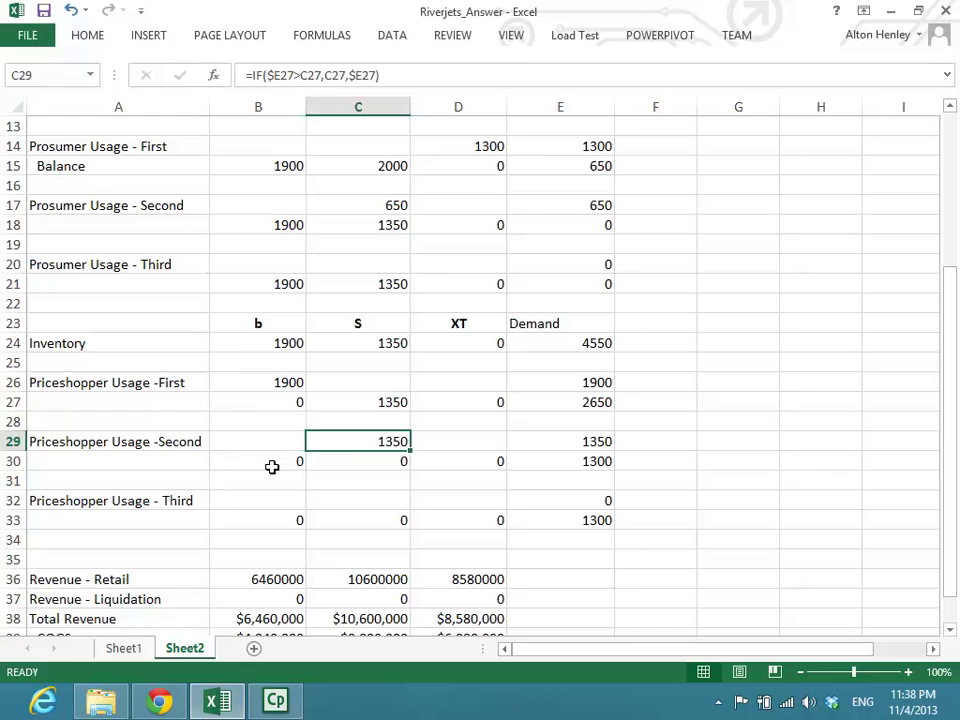
key(Right)
key(Down)
key(Left)
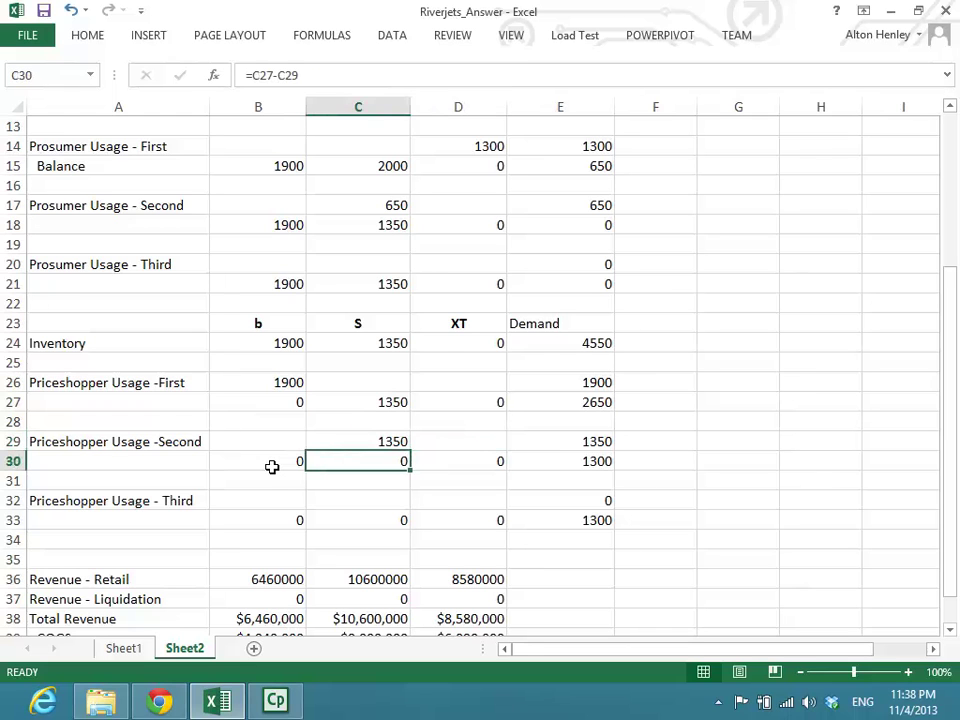
Trace the remaining priceshopper demand down column E to the formula in E33
key(Right)
key(Right)
key(Down)
key(Down)
key(Down)
key(Down)
key(Down)
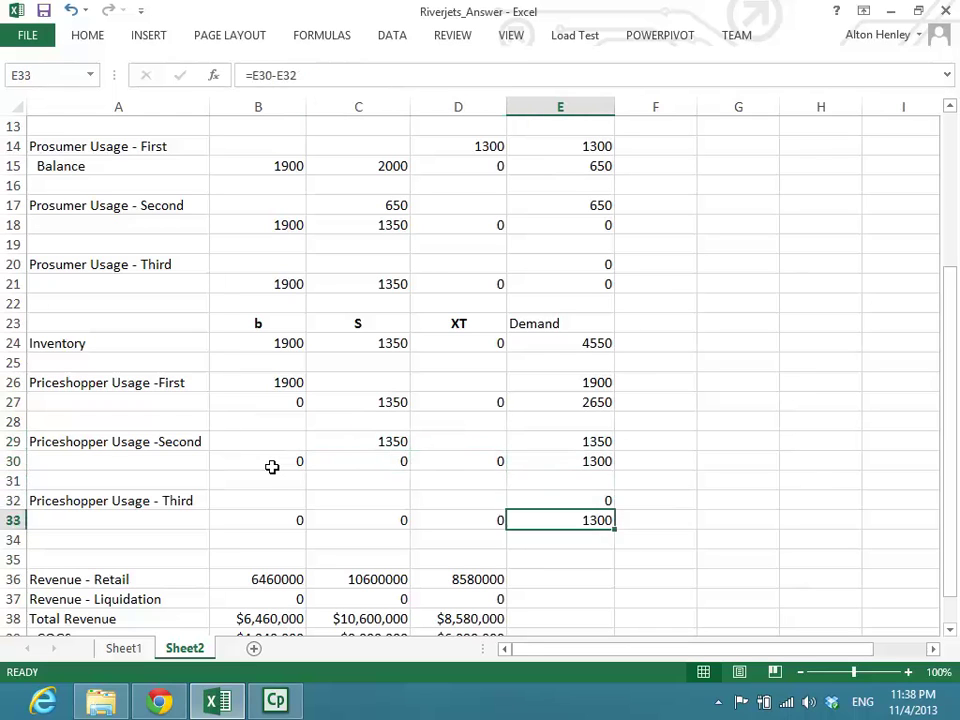
Review the revenue, COGS and gross profit block in rows 36 to 40 beneath the priceshopper usage section
key(Down)
key(Down)
key(Down)
key(Down)
key(Down)
key(Down)
key(Down)
key(Down)
key(Down)
key(Down)
key(Down)
key(Up)
key(Up)
key(Up)
key(Up)
key(Up)
key(Up)
key(Up)
key(Up)
key(Up)
key(Up)
key(Up)
key(Up)
key(Up)
key(Up)
key(Down)
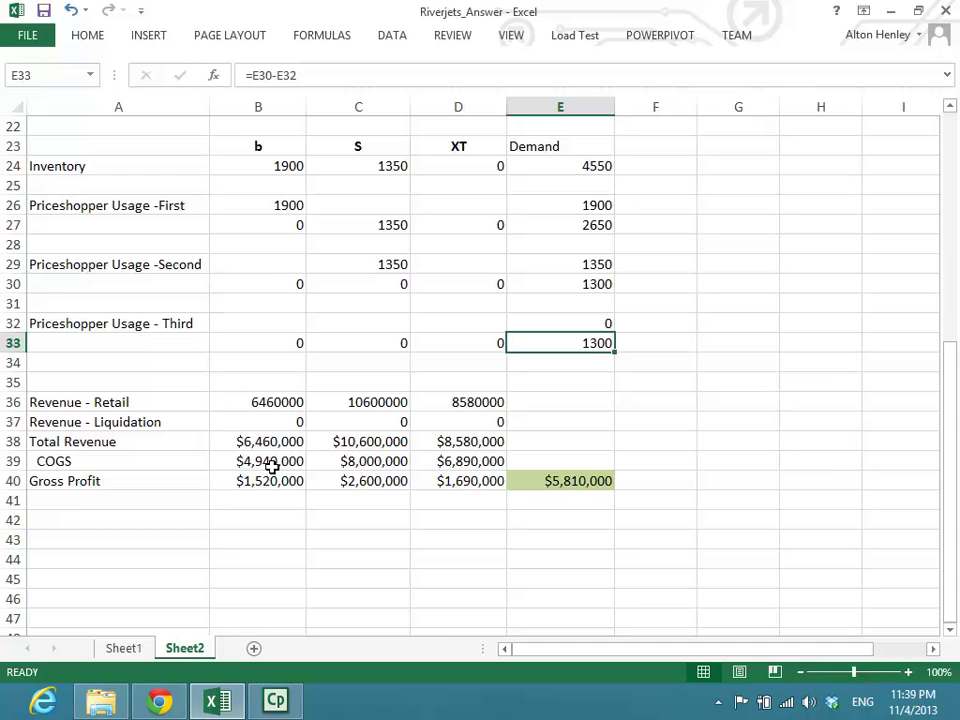
key(Down)
key(Down)
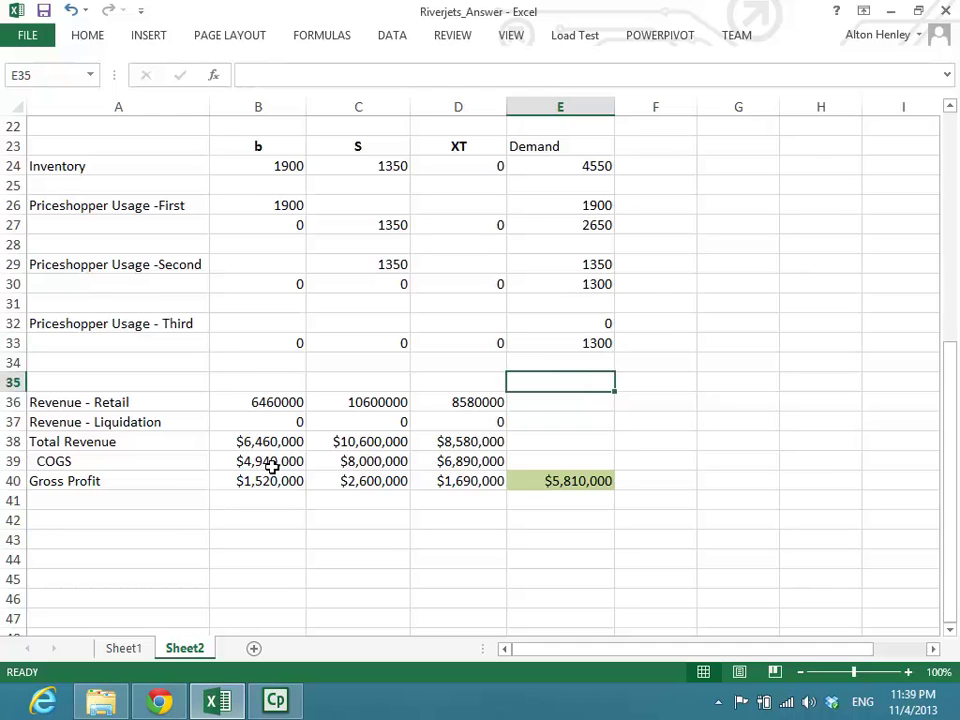
Inspect the retail revenue formulas across row 36 and the liquidation revenue formula in B37
key(Left)
key(Left)
key(Left)
key(Left)
key(Down)
key(Down)
key(Right)
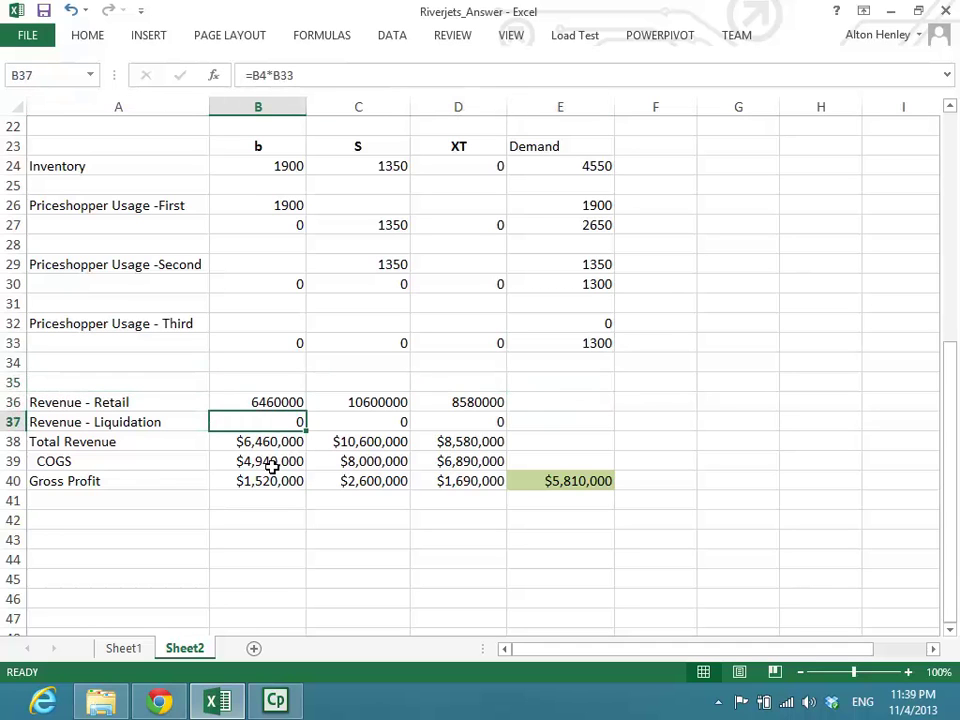
key(Up)
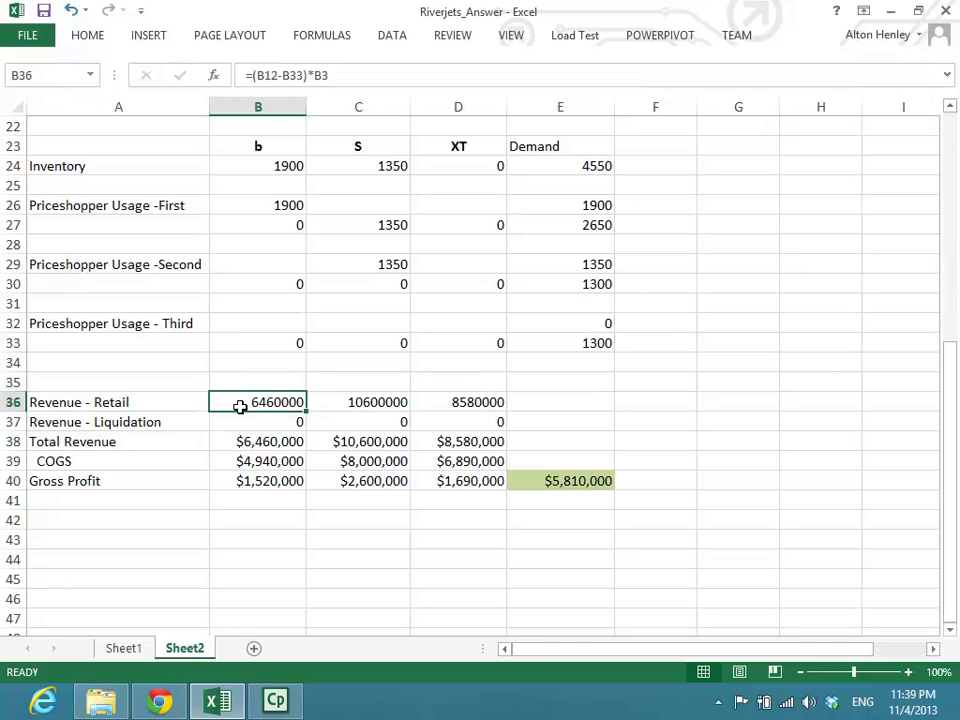
key(Right)
key(Right)
key(Left)
key(Left)
key(Down)
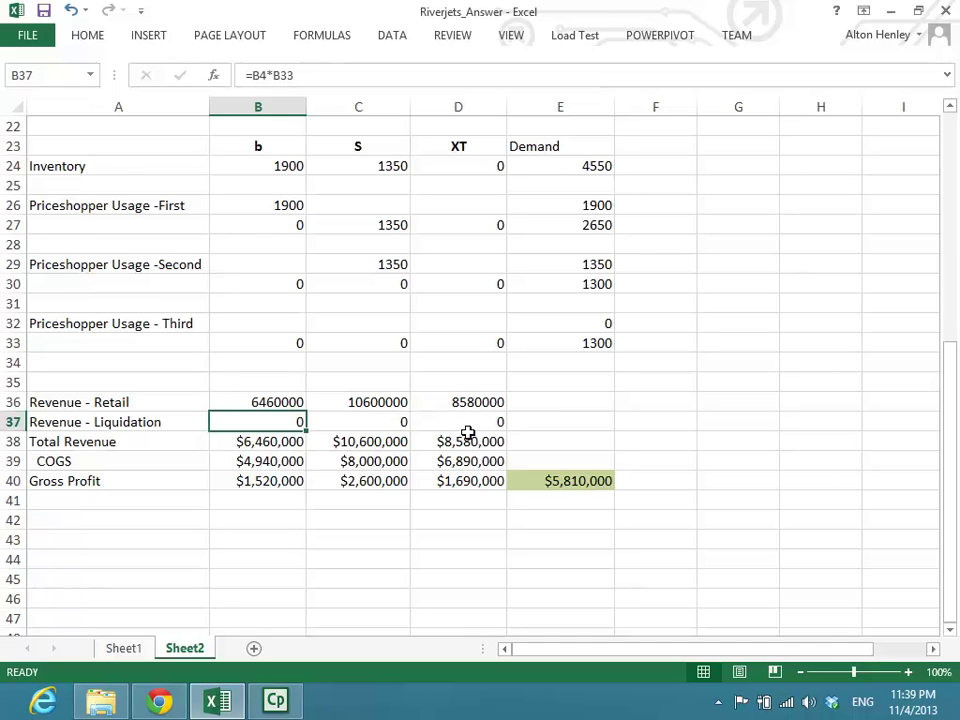
Inspect Total Revenue in B38 and the COGS formula in B39, and trace it to the wholesale price in B2
click(275, 440)
key(Down)
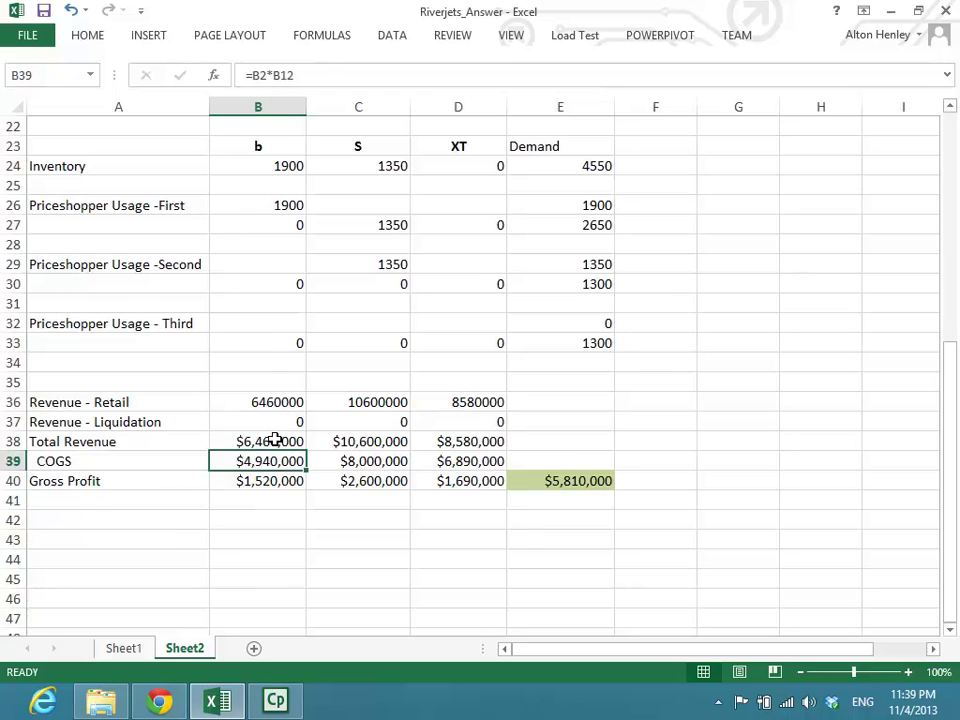
scroll(275, 440, down, 11)
scroll(274, 439, up, 18)
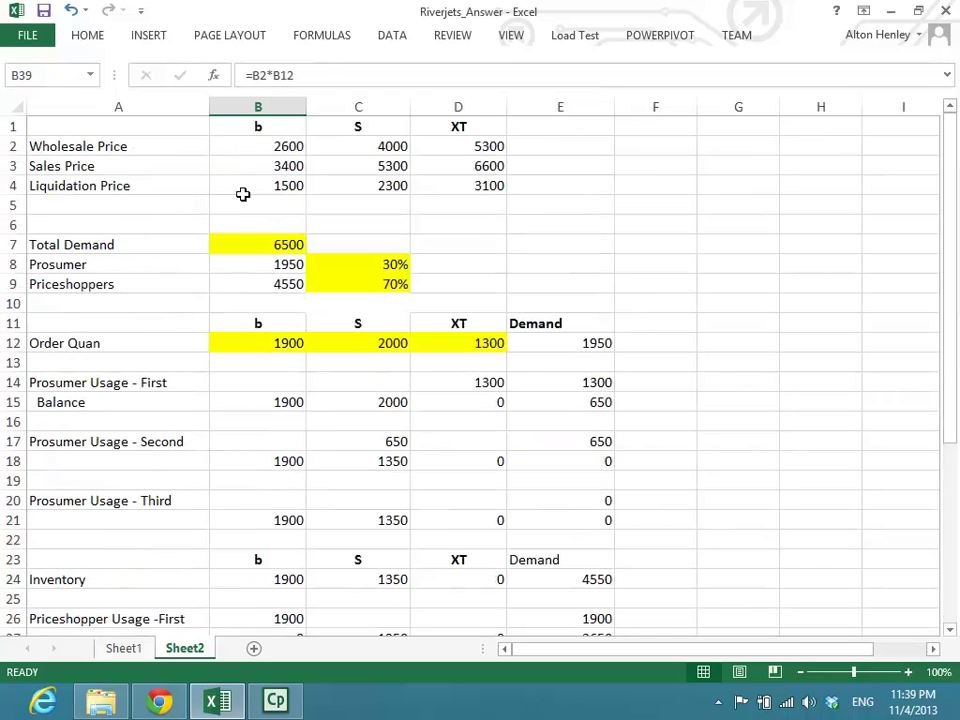
click(247, 151)
Go through the gross profit figures for each model in row 40 and inspect the formula in B40
key(Down)
key(Down)
key(Down)
key(Down)
key(Down)
key(Down)
key(Down)
key(Down)
key(Down)
key(Down)
key(Down)
key(Down)
key(Down)
key(Down)
key(Down)
key(Down)
key(Down)
key(Down)
key(Down)
key(Down)
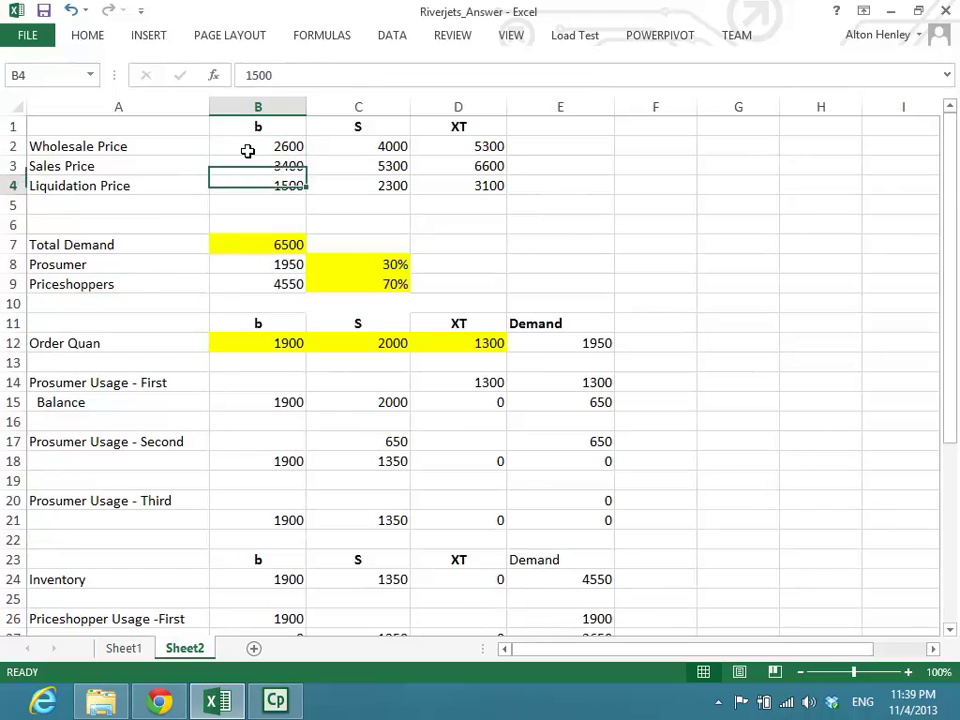
key(Down)
key(Down)
key(Down)
key(Down)
key(Down)
key(Down)
key(Down)
key(Down)
key(Down)
key(Down)
key(Down)
key(Down)
key(Down)
key(Down)
key(Down)
key(Down)
key(Down)
key(Down)
key(Down)
key(Down)
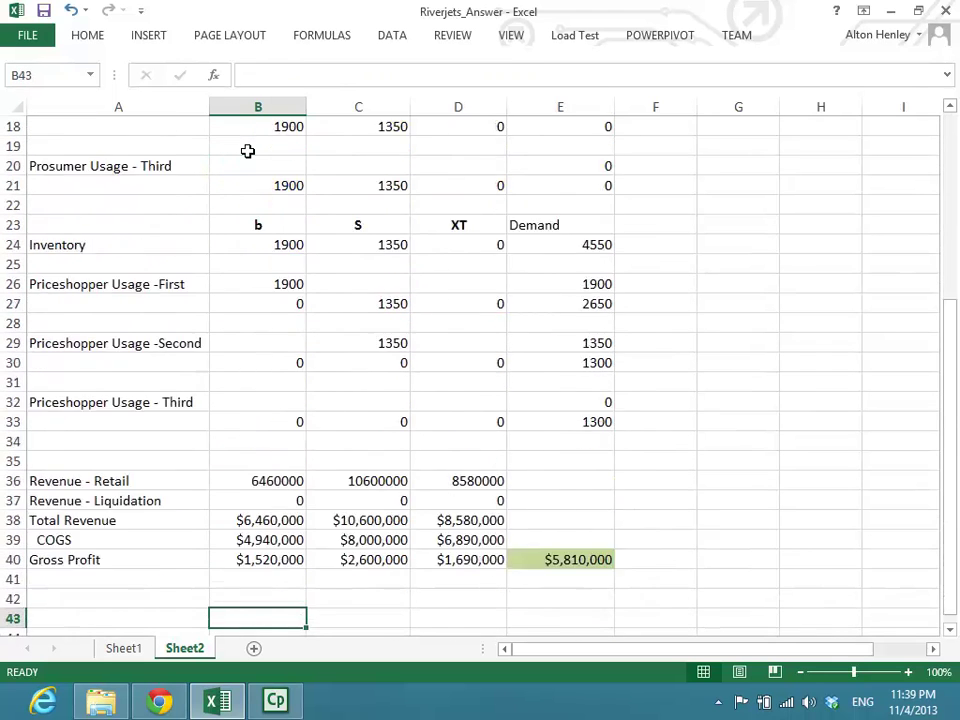
key(Up)
key(Up)
key(Up)
key(Up)
key(Up)
key(Up)
key(Up)
key(Up)
key(Up)
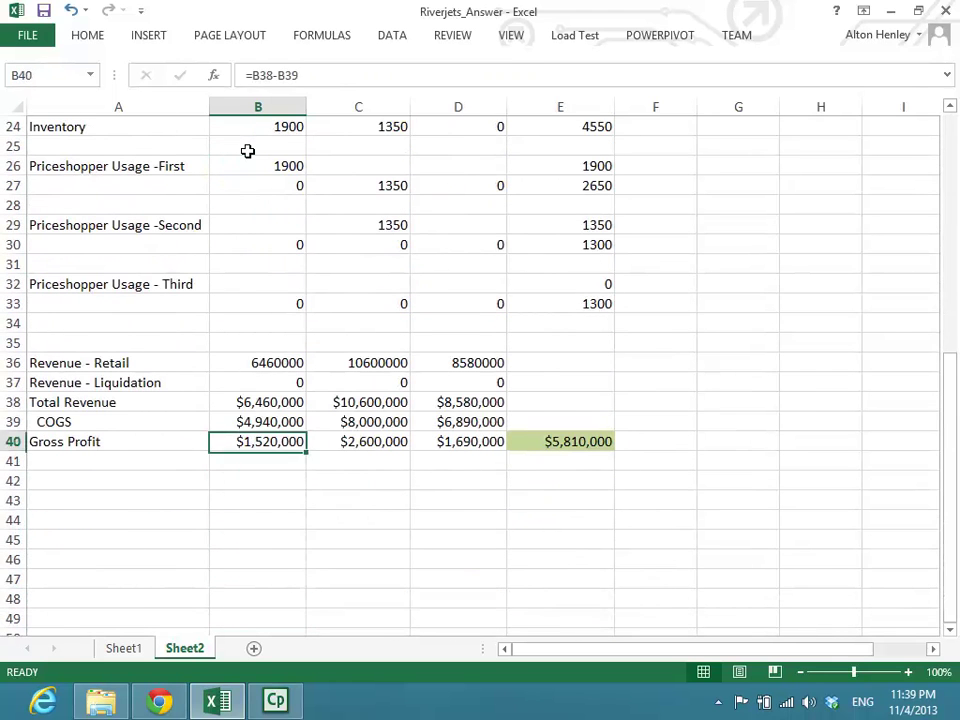
key(Right)
key(Right)
key(Right)
key(Left)
key(Left)
key(Left)
key(Left)
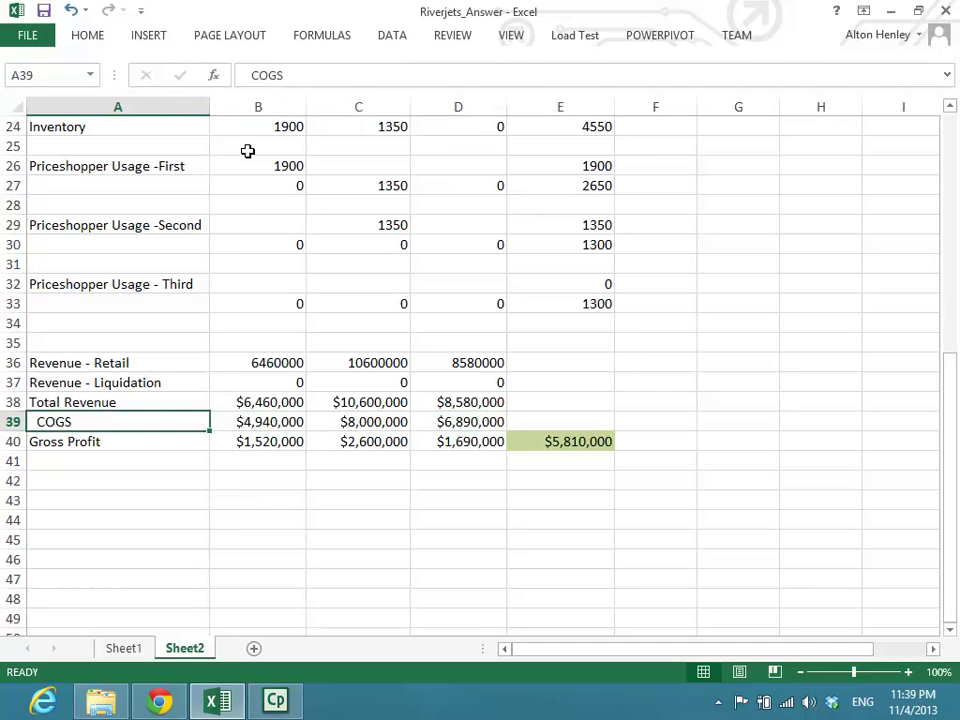
key(Right)
key(Down)
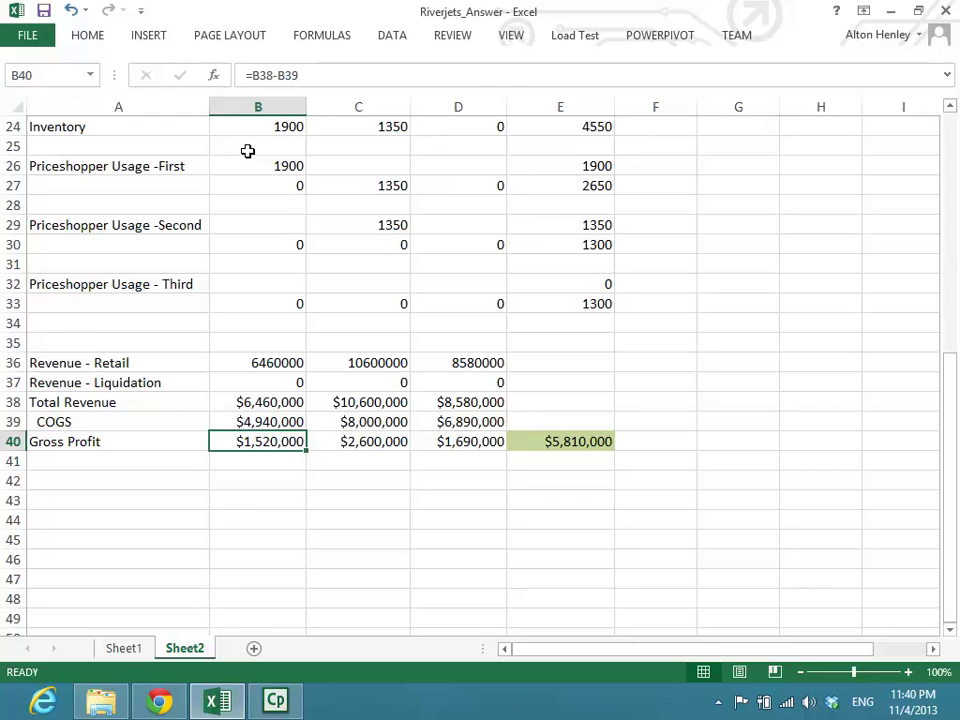
Inspect the SUM formula in E40 that totals the gross profit of the three models
key(Right)
key(Right)
key(Right)
key(Right)
key(Left)
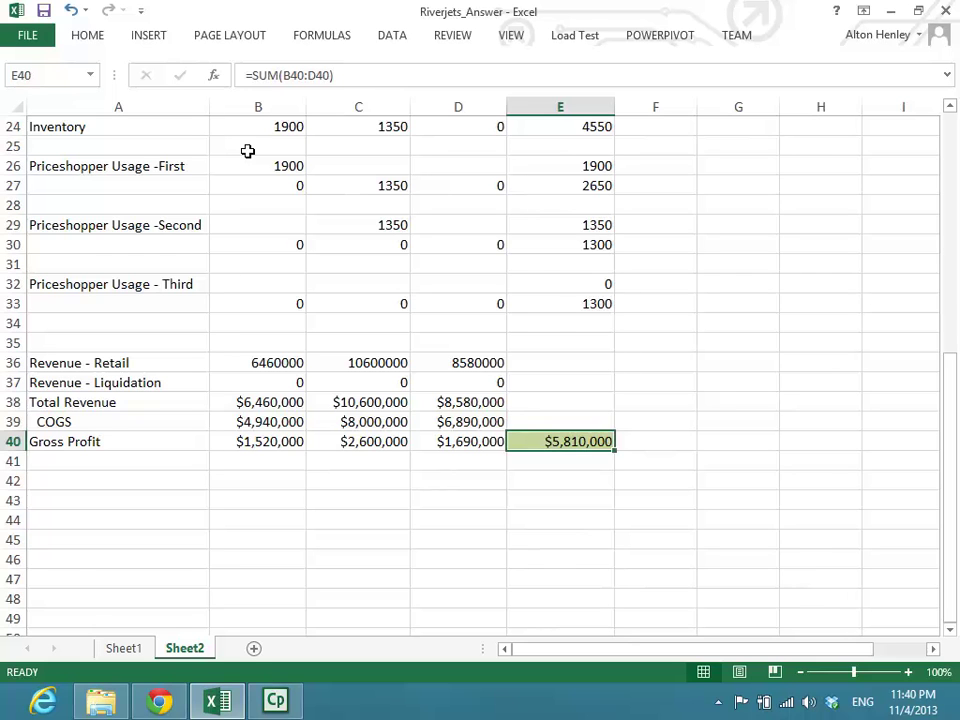
scroll(247, 151, up, 8)
scroll(247, 151, down, 6)
scroll(178, 194, up, 1)
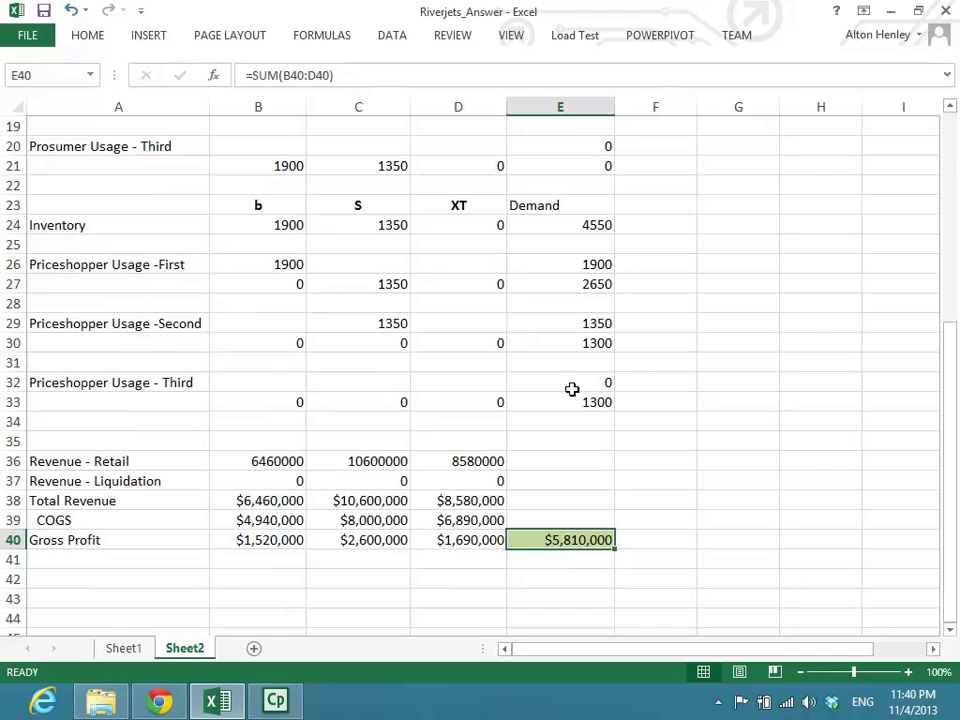
Run Solver with its existing setup to maximize E40 by changing order quantities B12:D12, and keep the Solver solution
click(381, 40)
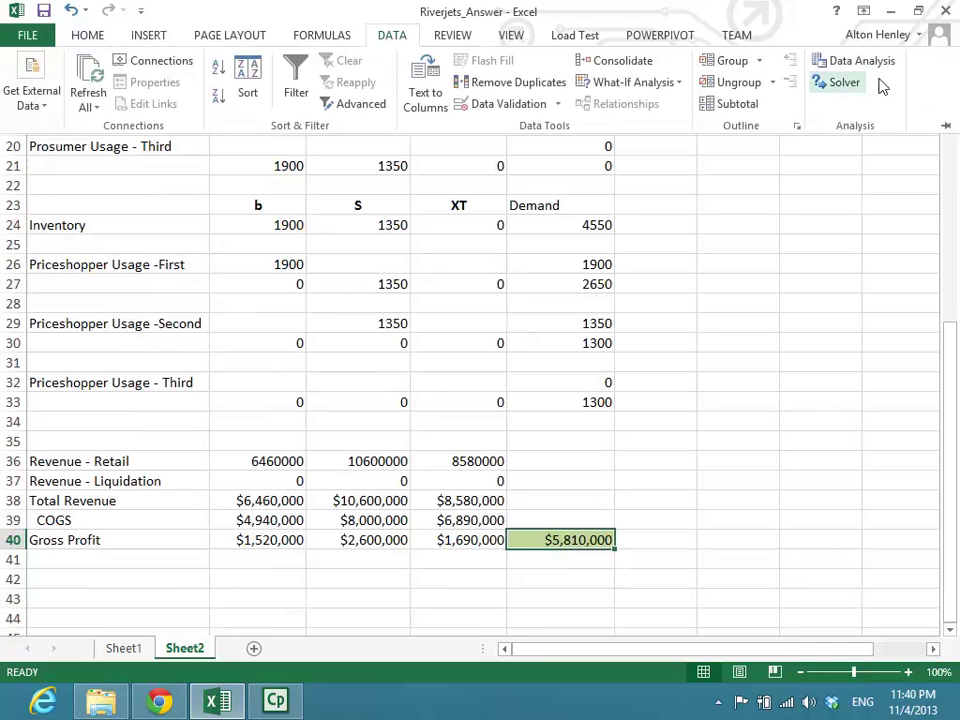
click(843, 83)
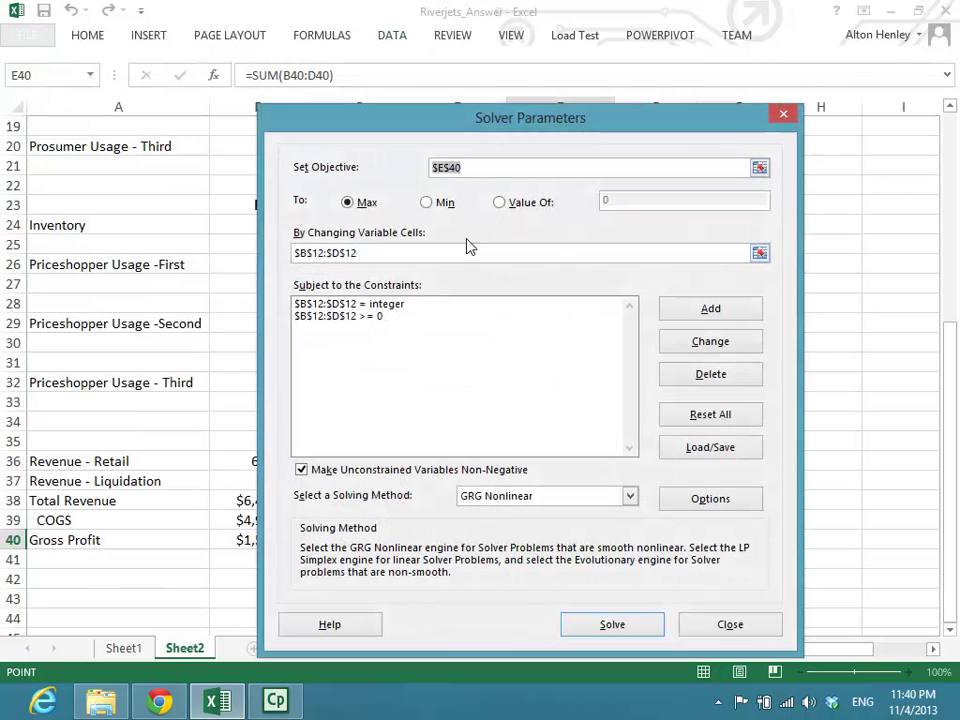
drag(420, 133, 942, 269)
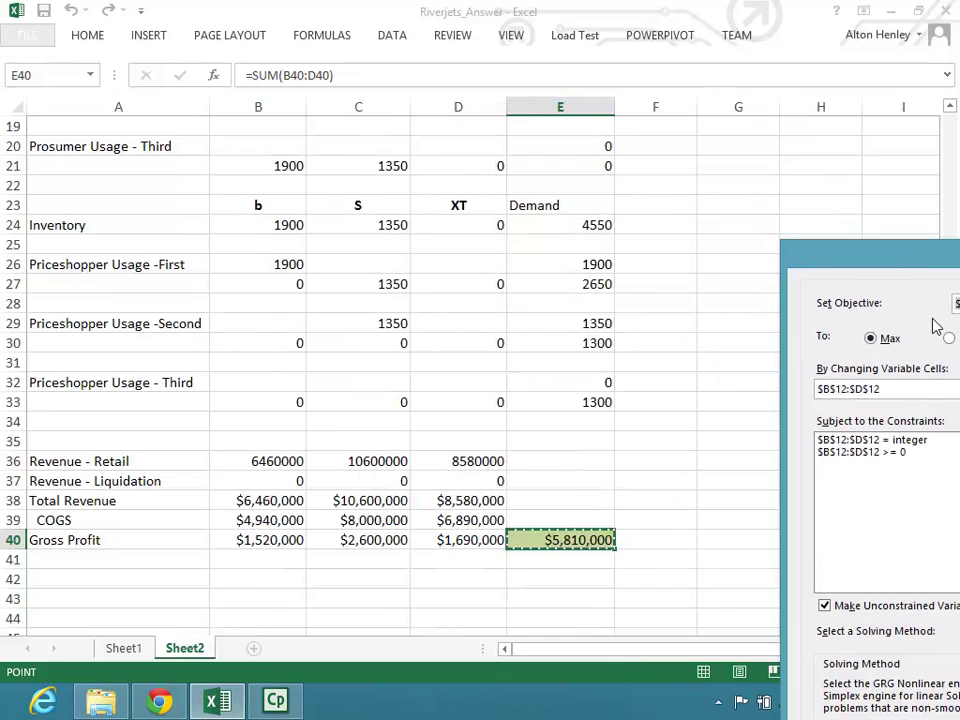
scroll(602, 294, up, 6)
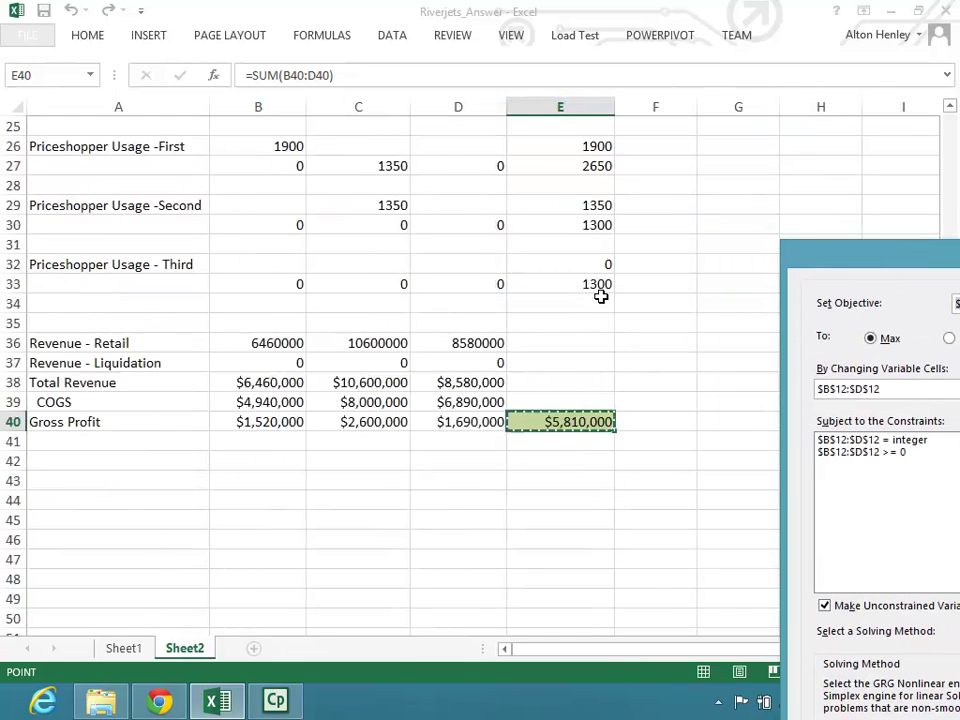
drag(822, 255, 535, 50)
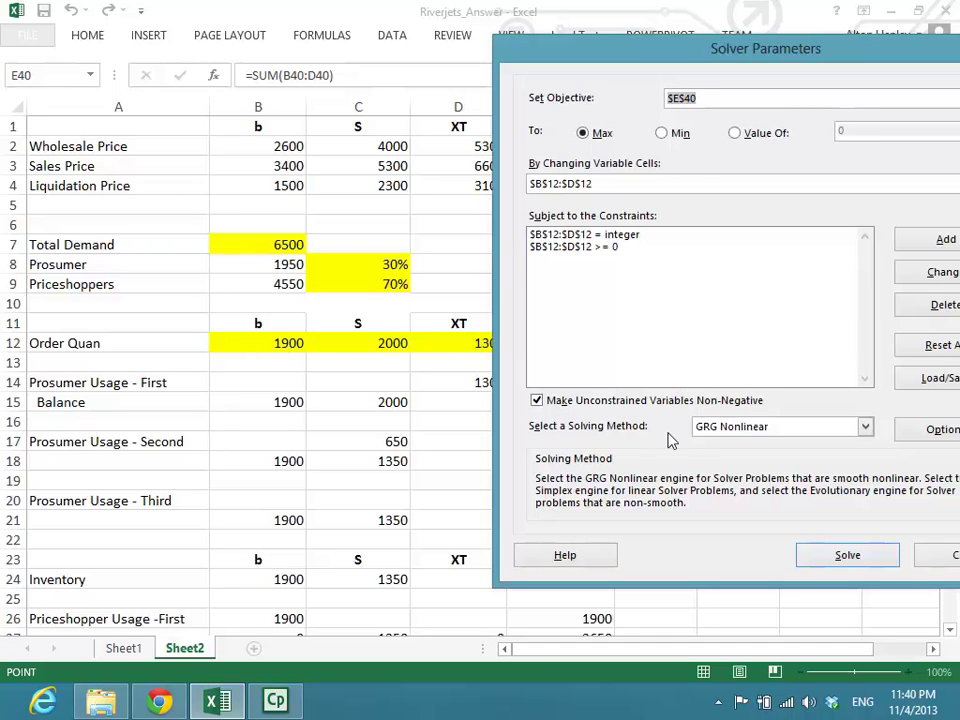
click(825, 556)
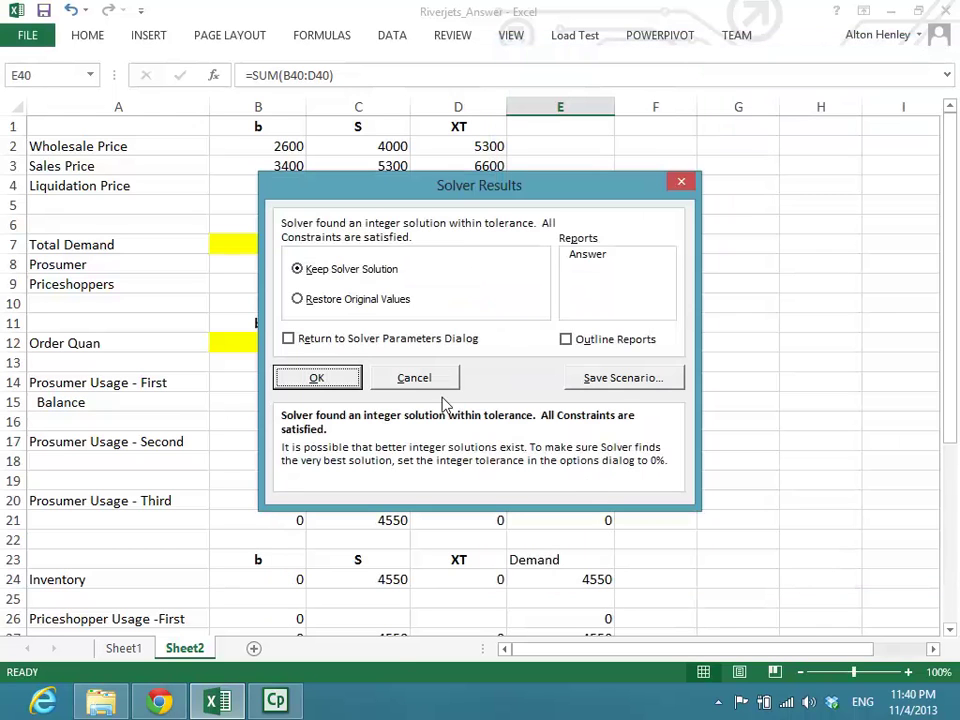
click(318, 379)
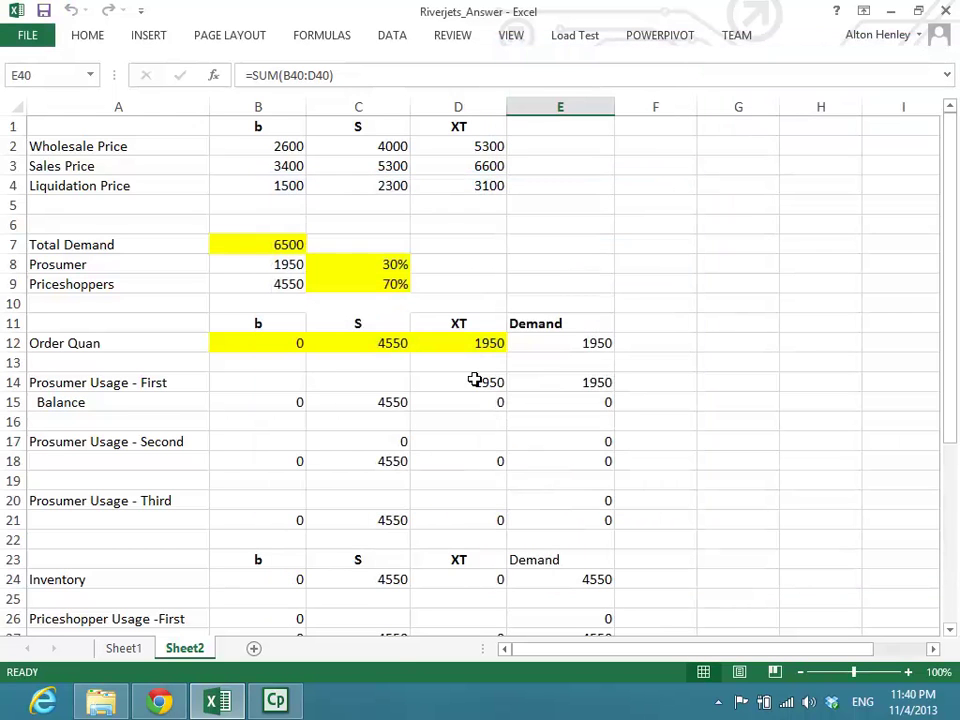
Review the solved order quantities in row 12, the resulting usage rows and the total gross profit in E40
scroll(474, 379, down, 10)
scroll(474, 379, up, 3)
scroll(474, 379, up, 2)
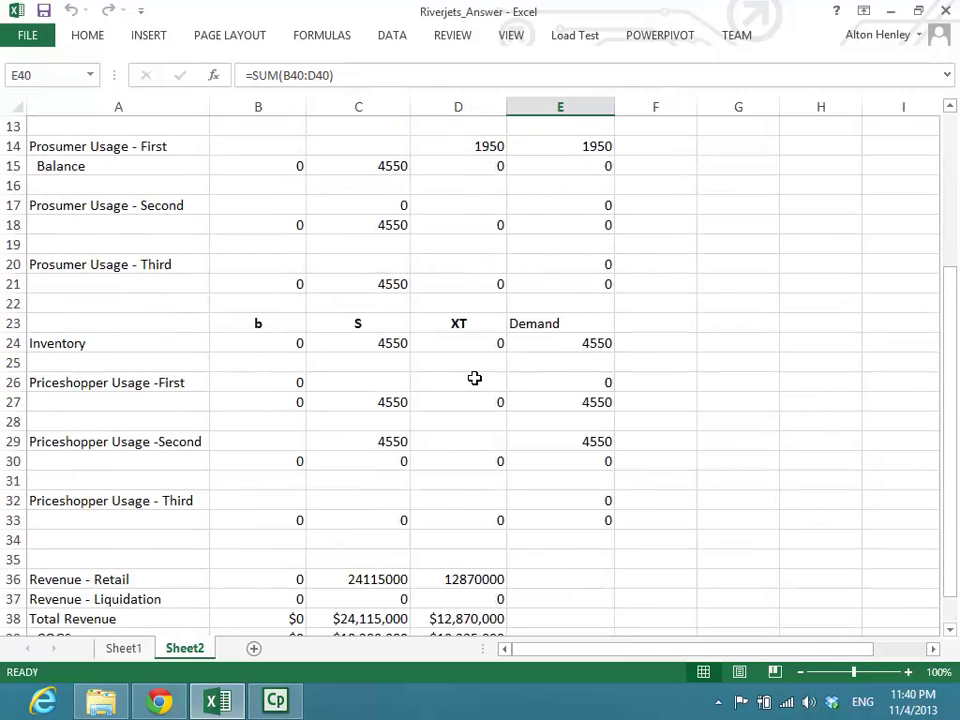
scroll(474, 379, up, 5)
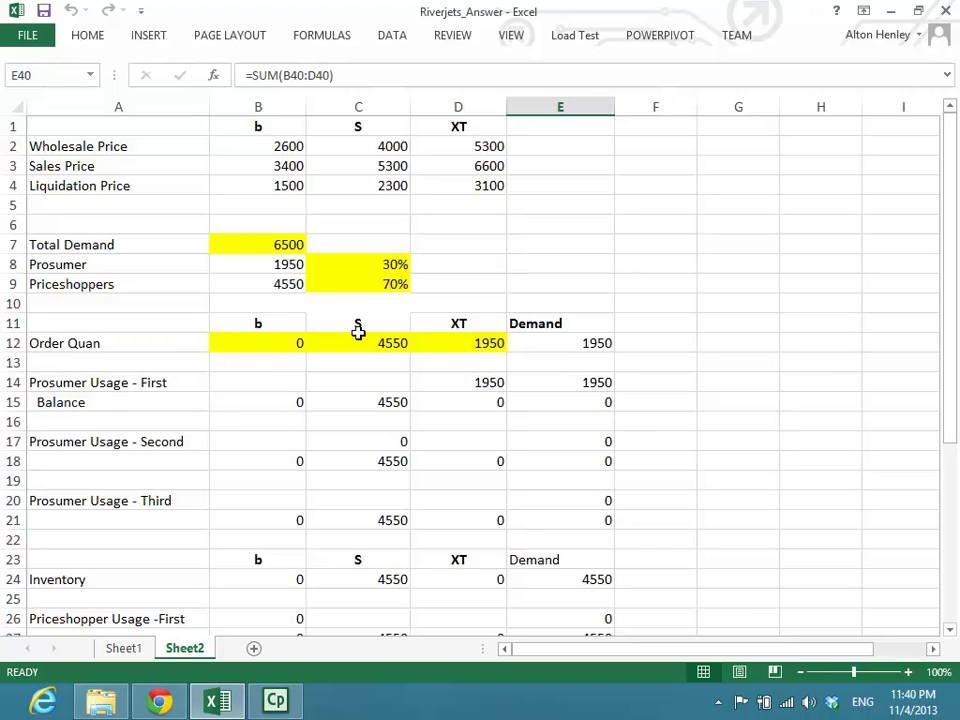
scroll(358, 332, down, 7)
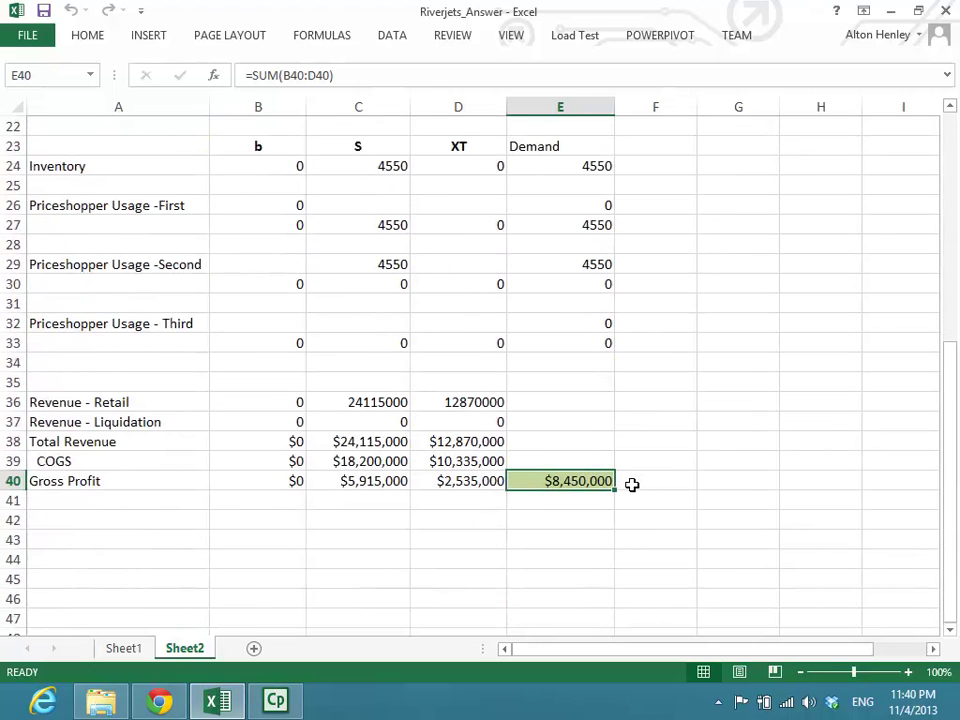
scroll(632, 484, up, 7)
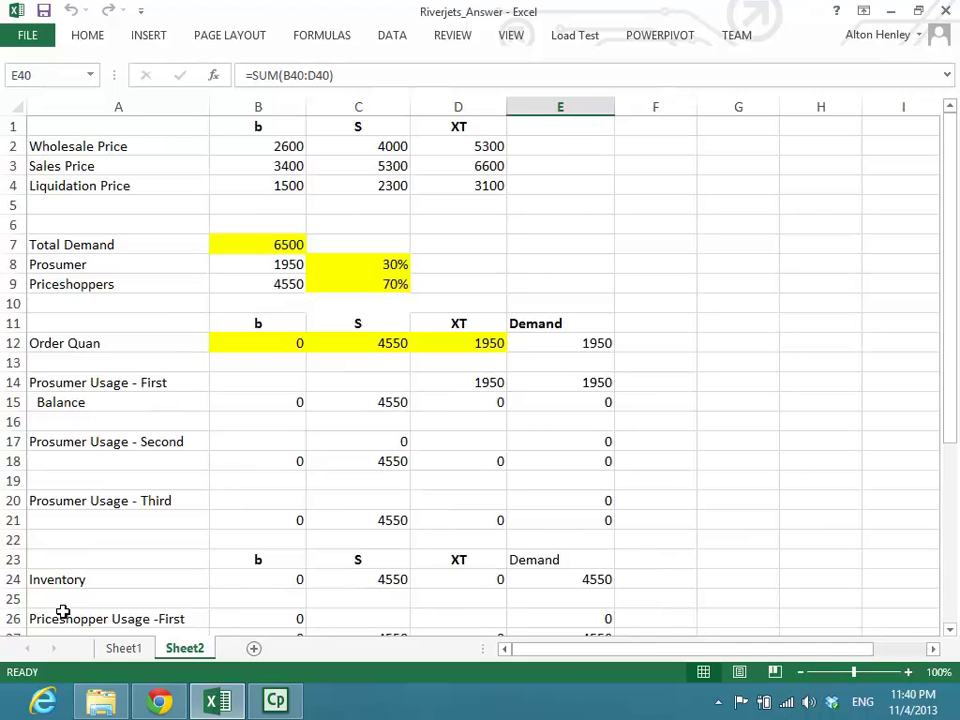
Glance at Sheet1, return to Sheet2 and examine the IF formula in D14 with its referenced cells, leaving it unchanged
click(115, 650)
mouse_move(97, 703)
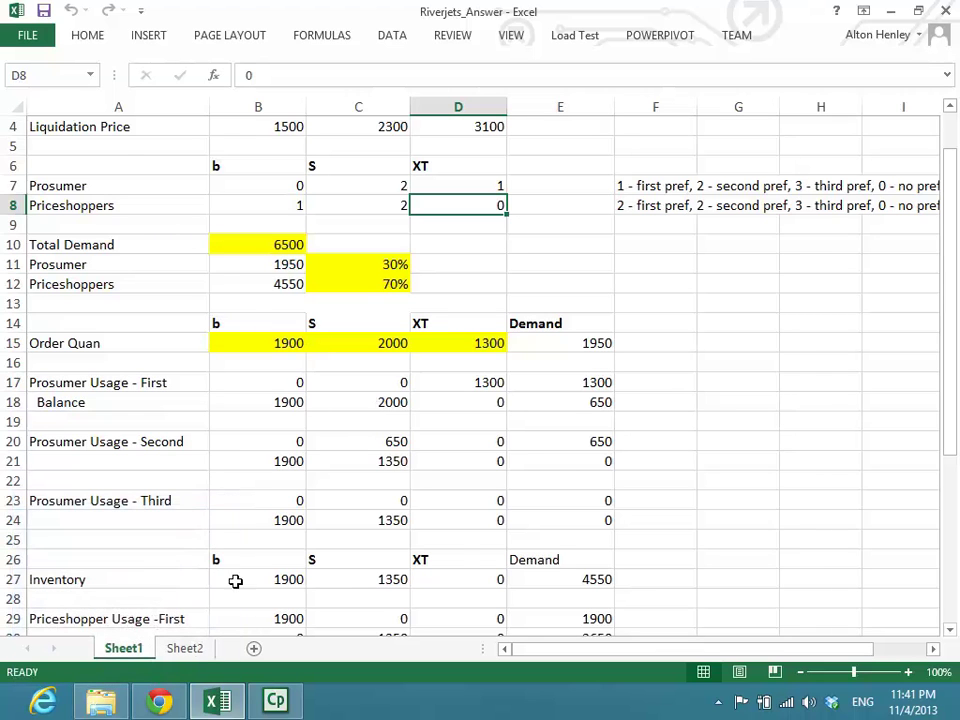
click(183, 650)
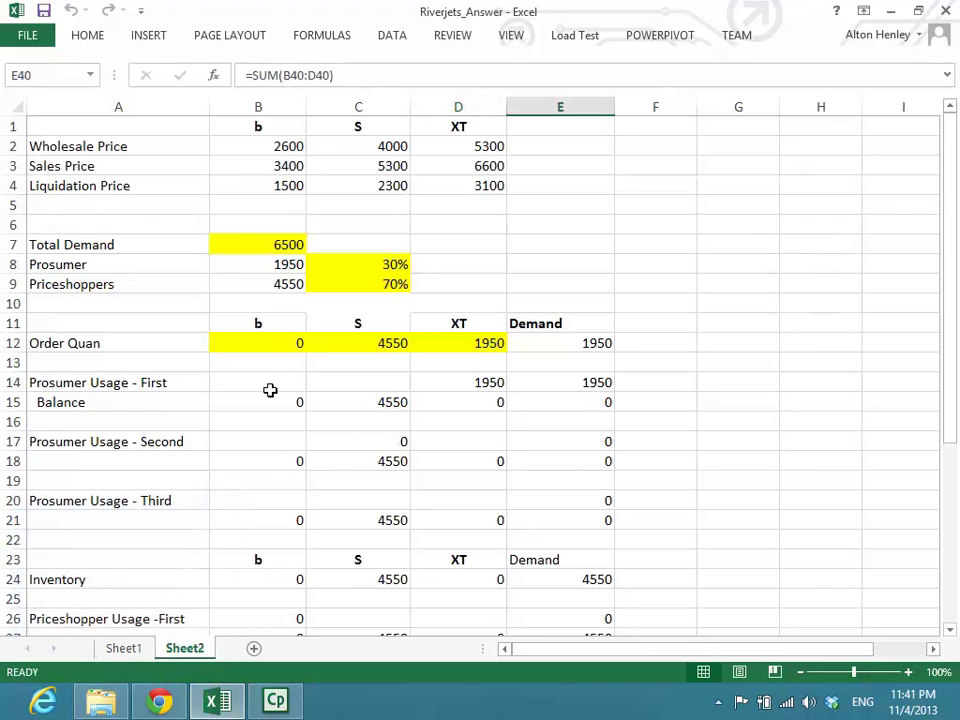
click(471, 383)
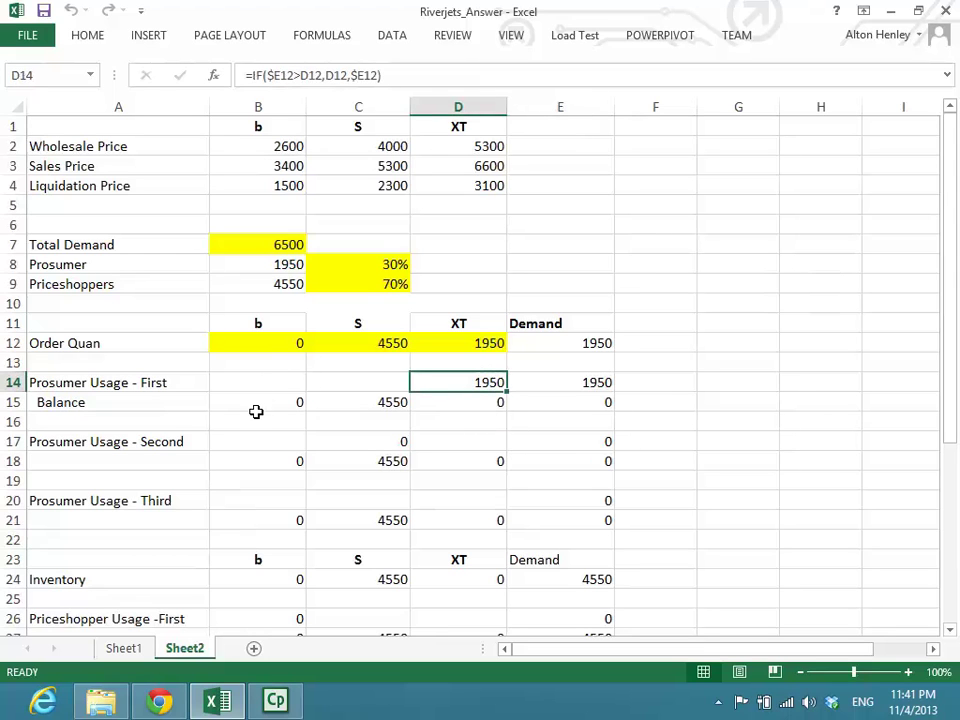
double_click(453, 382)
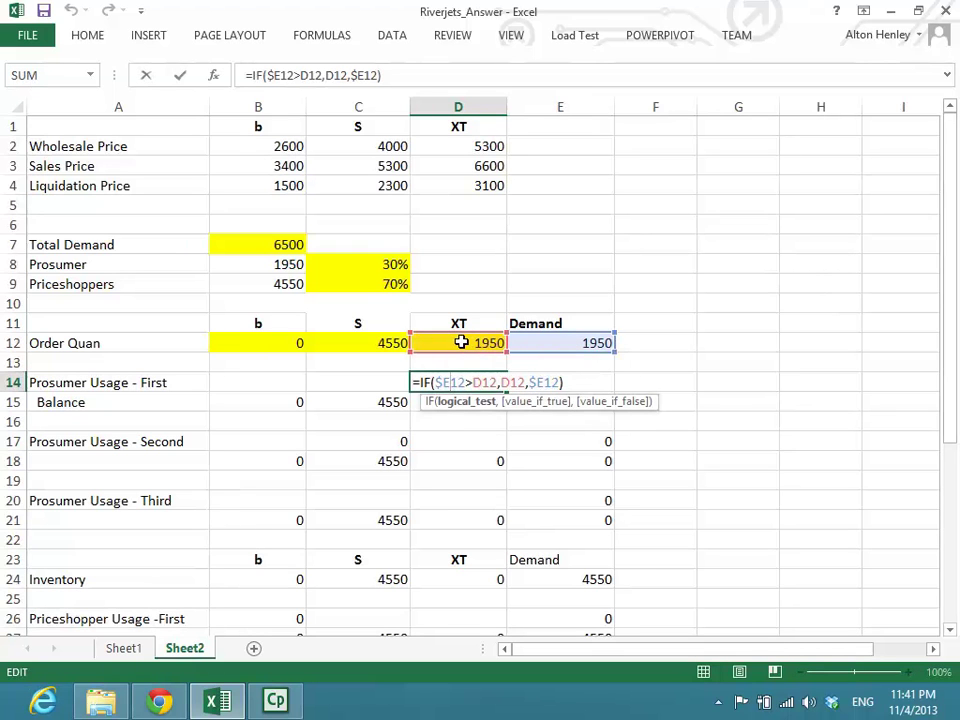
key(Escape)
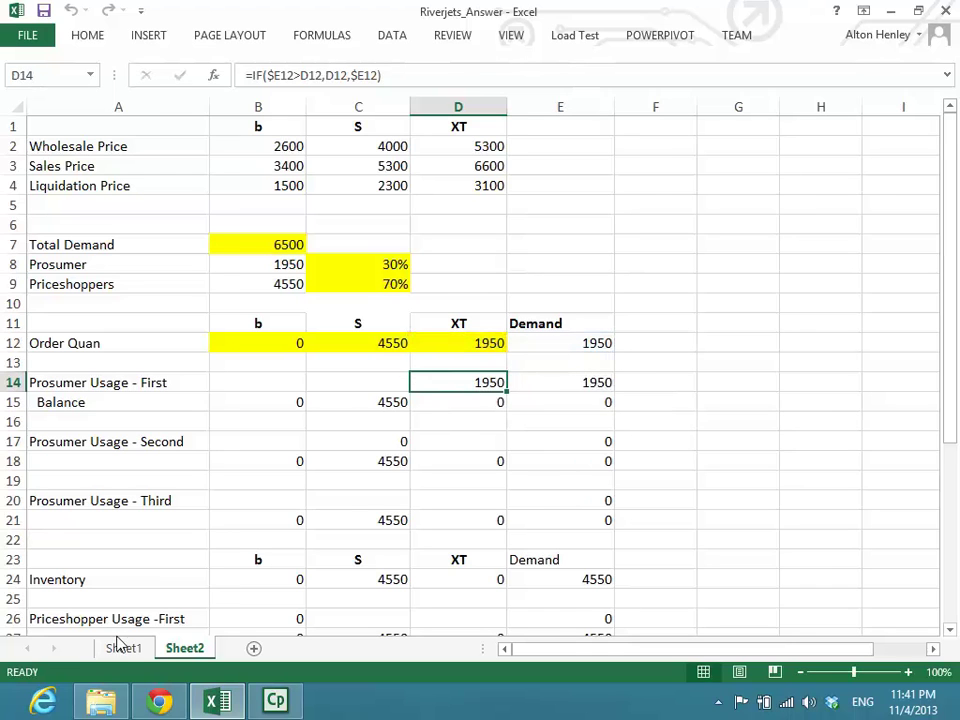
On Sheet1, inspect the prosumer preference codes in D7, C7 and B7 and the nested IF formula in B17
click(123, 648)
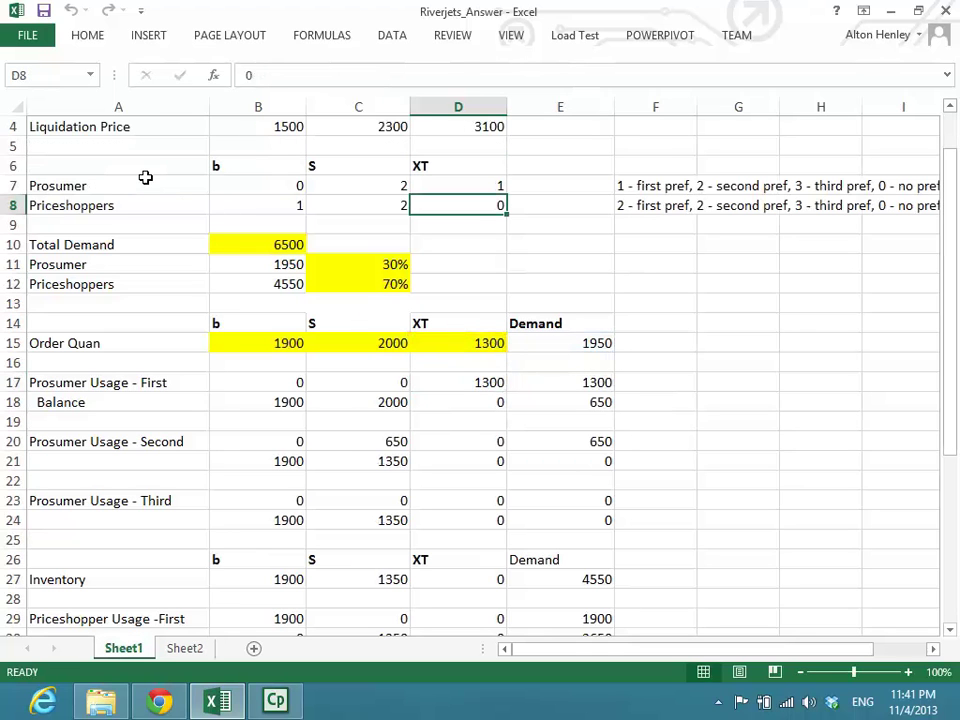
drag(139, 176, 458, 218)
click(456, 189)
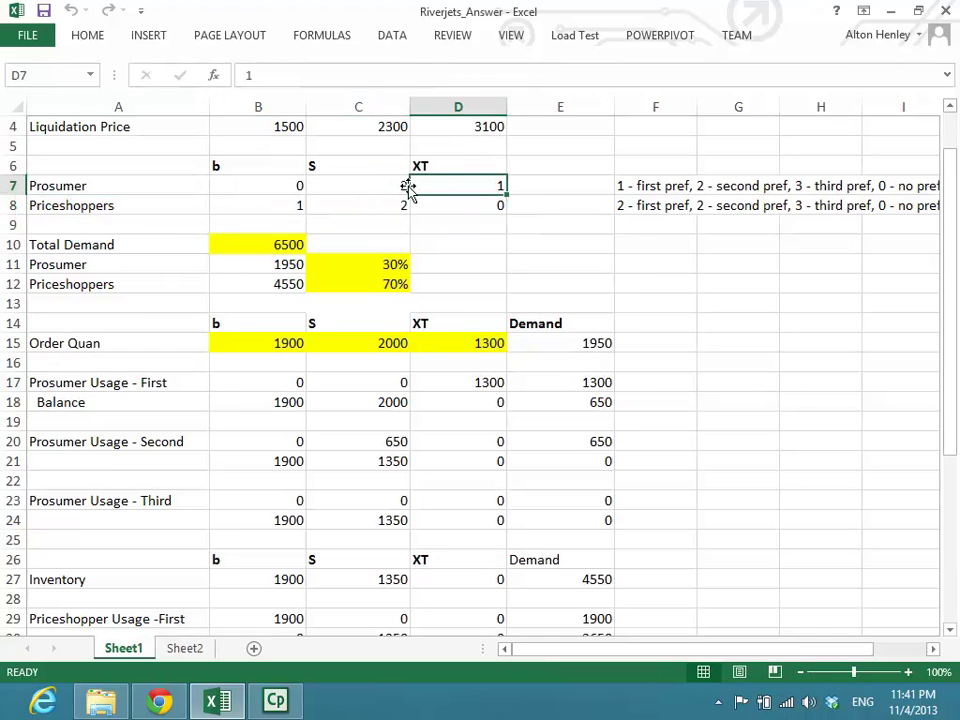
click(361, 192)
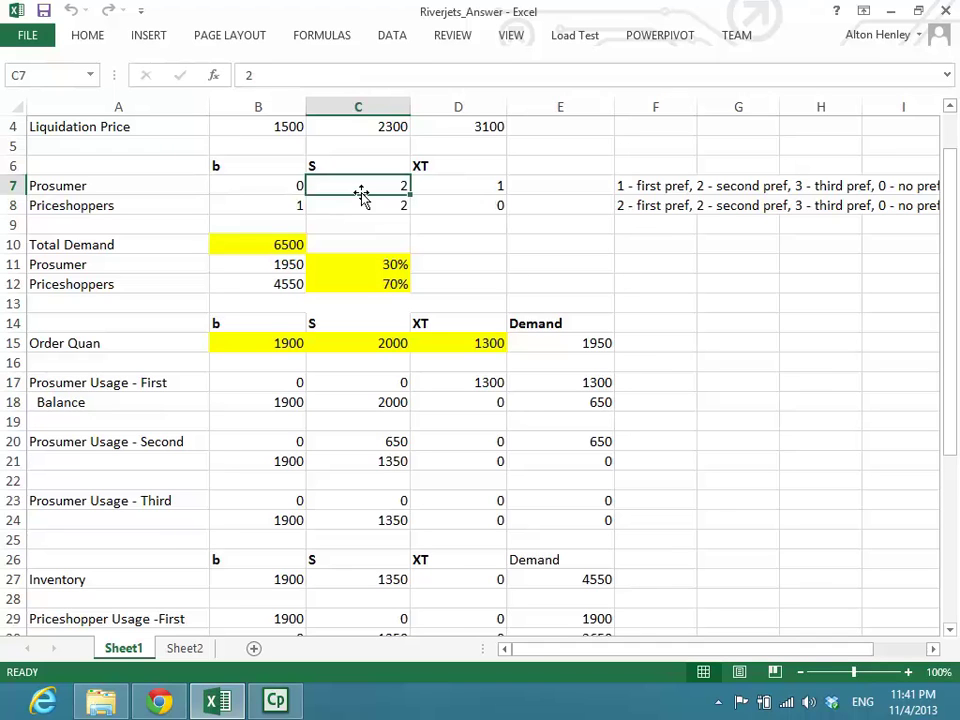
click(287, 187)
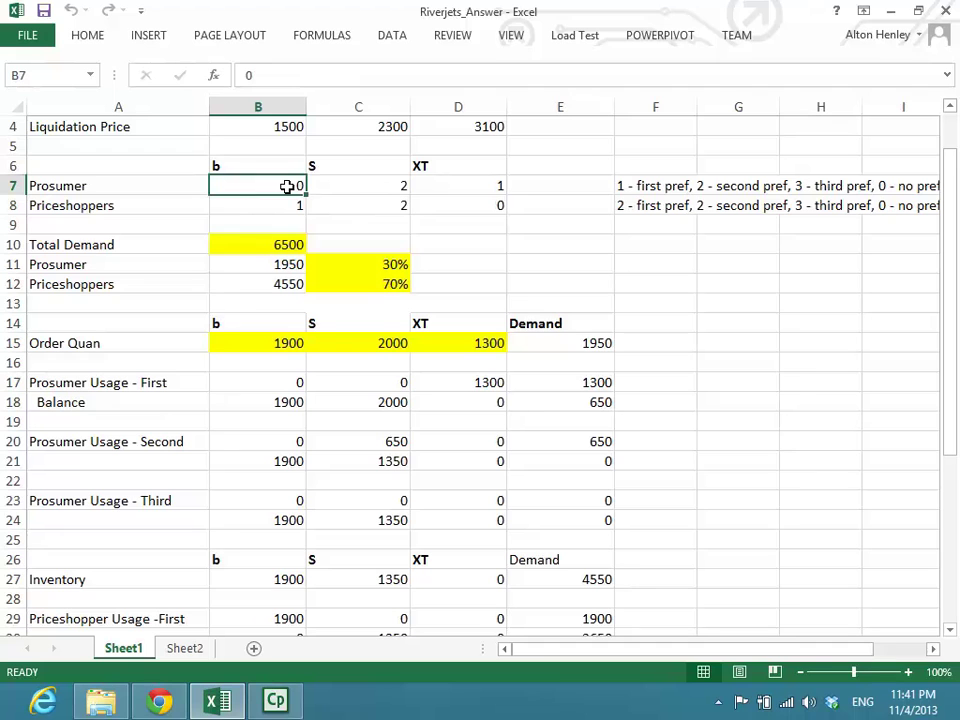
click(273, 379)
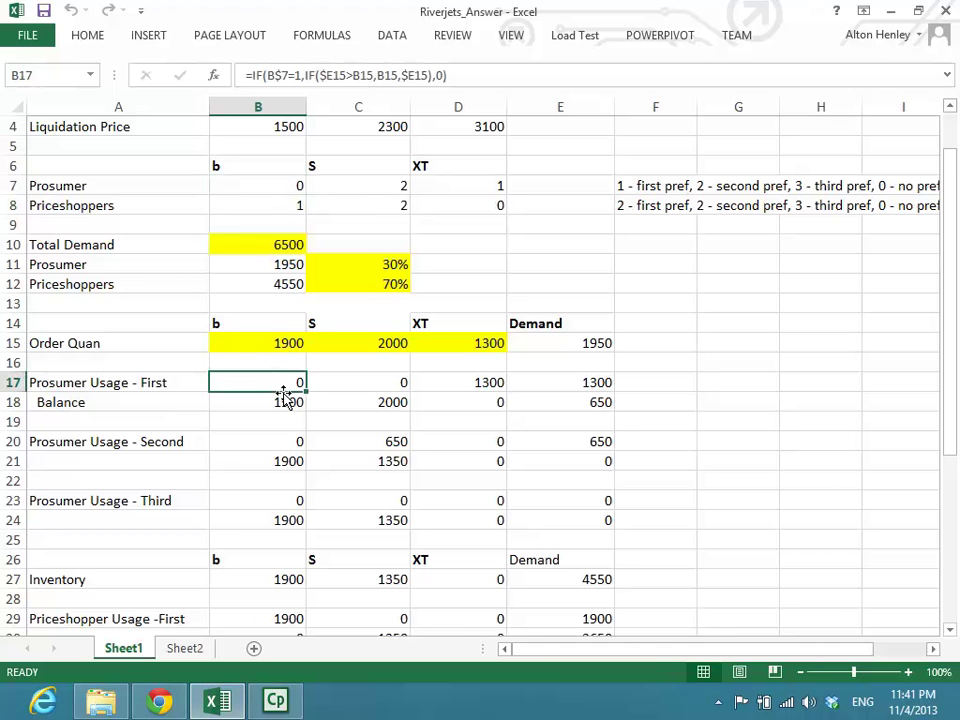
Compare the nested IF formulas for first-preference prosumer usage across C17, B17 and D17
click(349, 390)
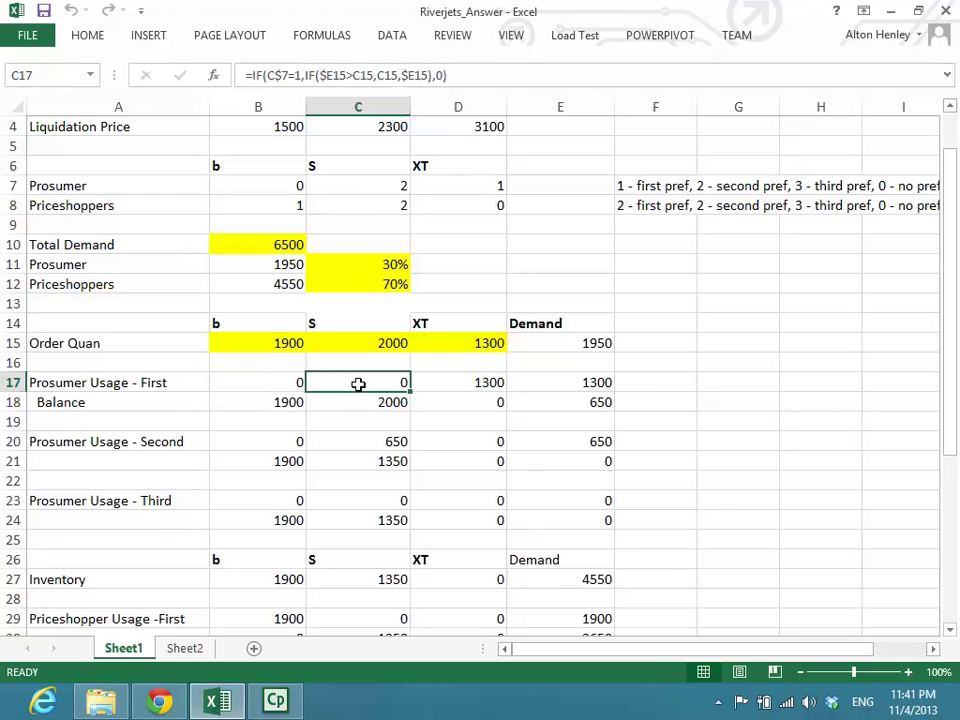
click(514, 381)
click(310, 381)
click(253, 381)
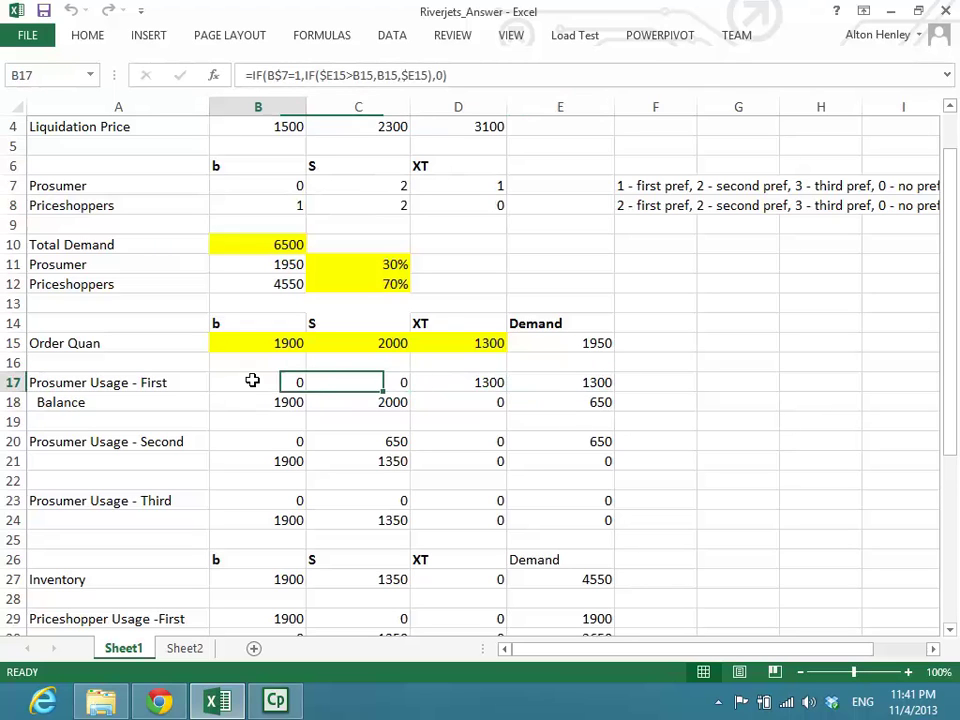
click(481, 385)
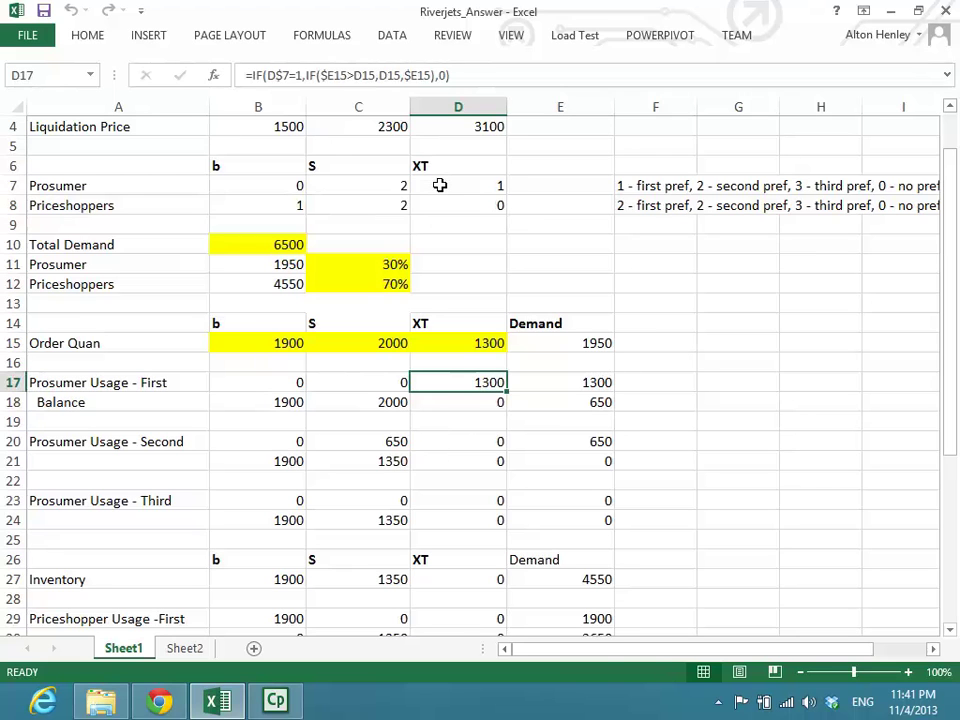
Try prosumer preference codes of 0 for XT in D7 and 1 for b in B7
drag(440, 179, 418, 199)
text(0)
key(Left)
key(Left)
key(Left)
key(Right)
text(1)
key(Return)
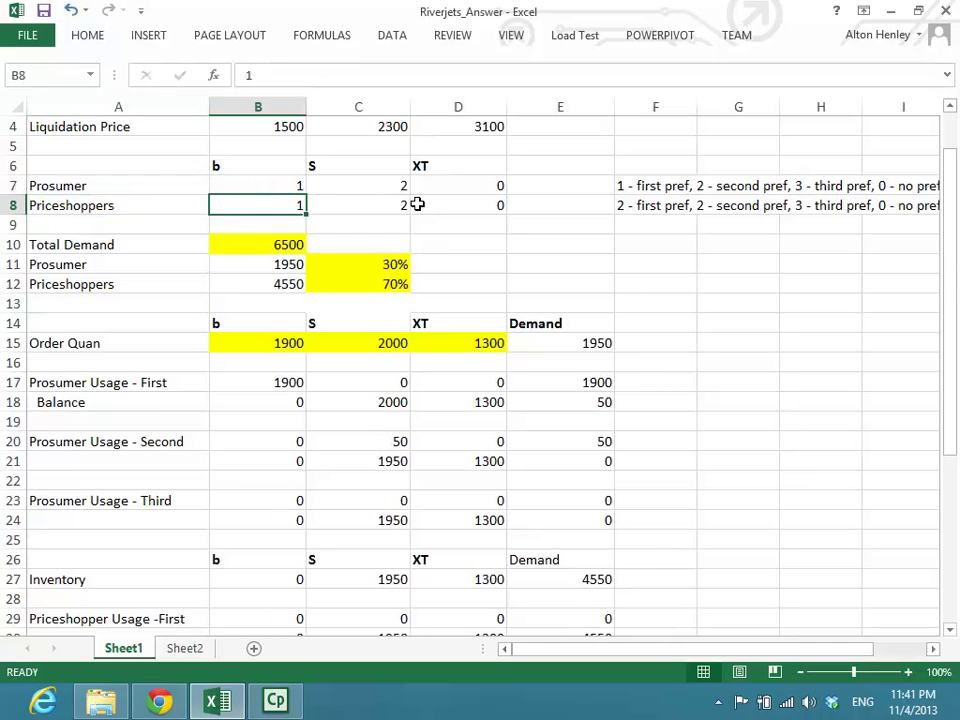
key(Up)
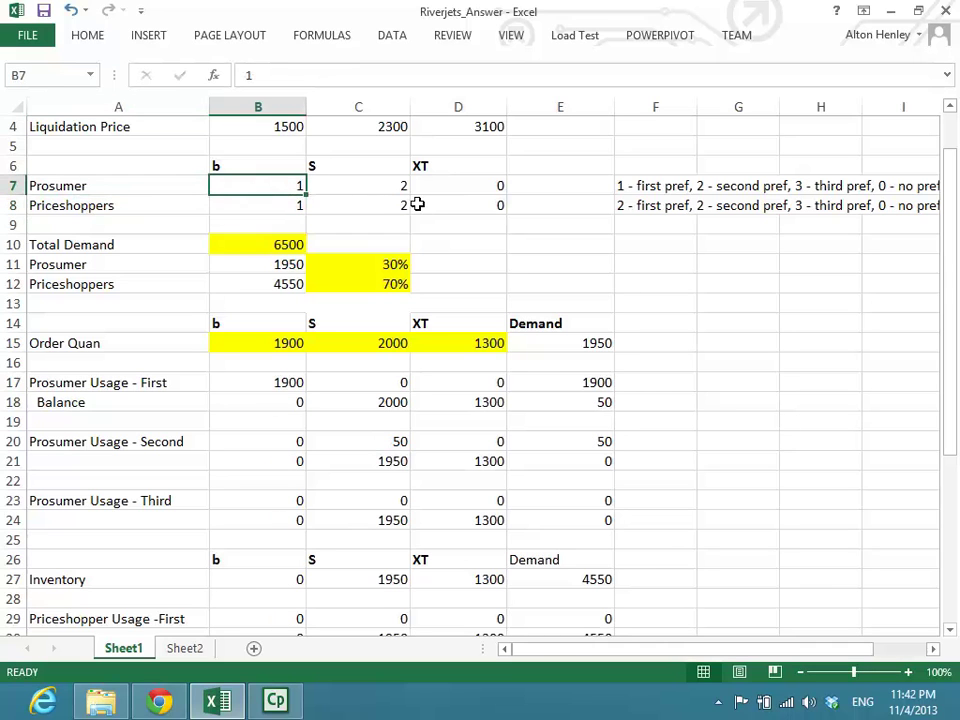
Restore the prosumer preference codes to 0 for b in B7 and 1 for XT in D7
text(0)
key(Right)
text(1)
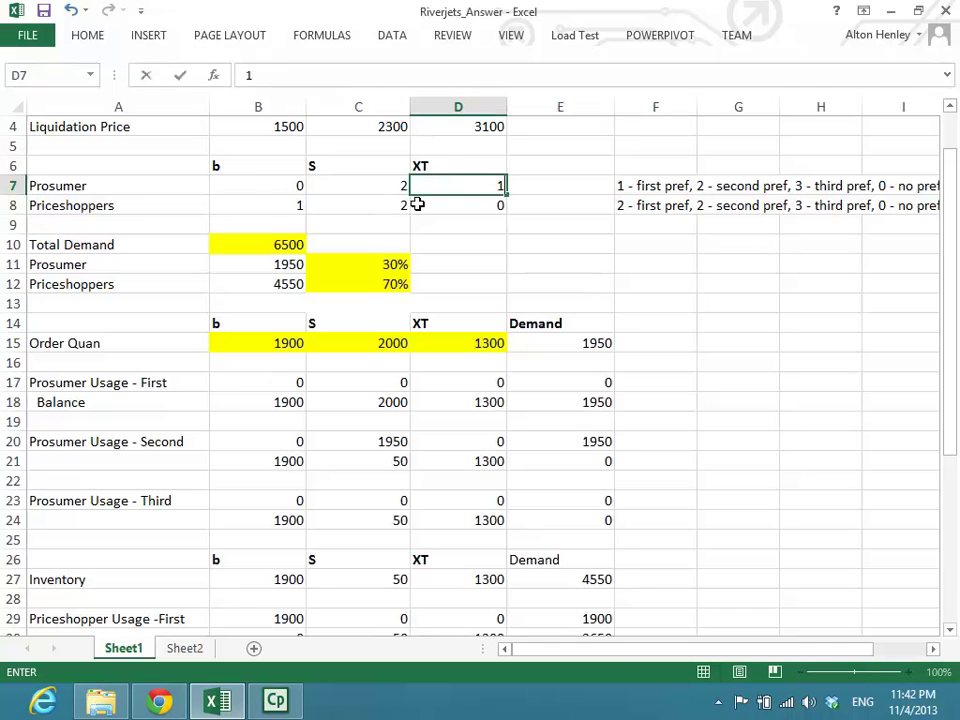
key(Return)
Examine the XT column from the preference codes down to the first prosumer usage in D17 and its balance in D18
key(Down)
key(Down)
key(Down)
key(Down)
key(Down)
key(Down)
key(Down)
key(Down)
key(Down)
key(Down)
key(Down)
key(Down)
key(Down)
key(Down)
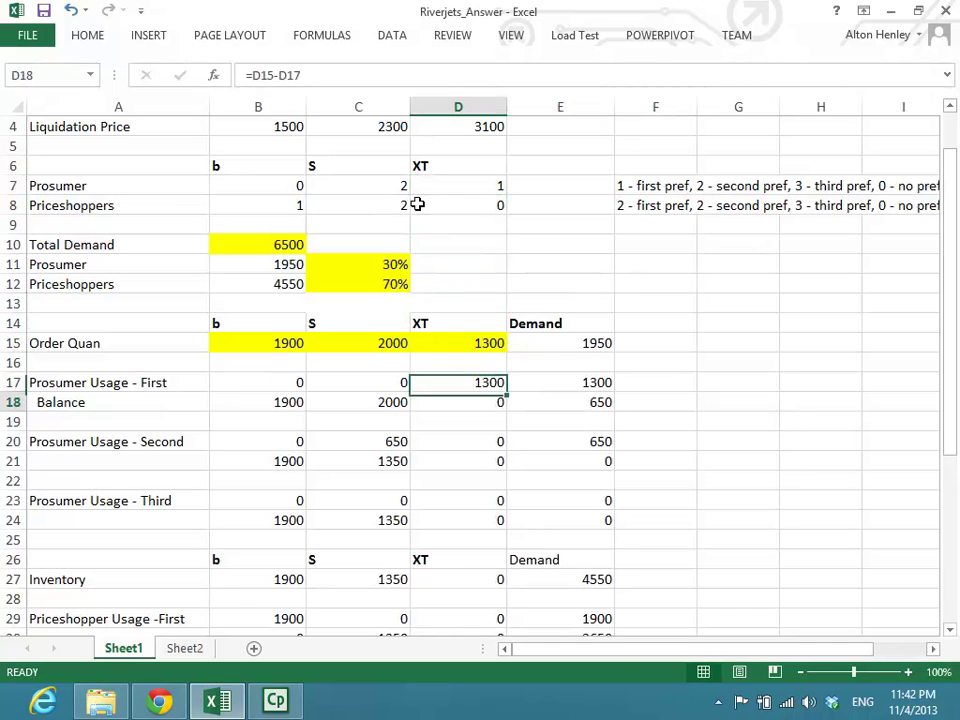
key(Up)
key(Up)
key(Up)
key(Up)
key(Up)
key(Up)
key(Up)
key(Up)
key(Up)
key(Up)
key(Up)
key(Up)
key(Up)
key(Up)
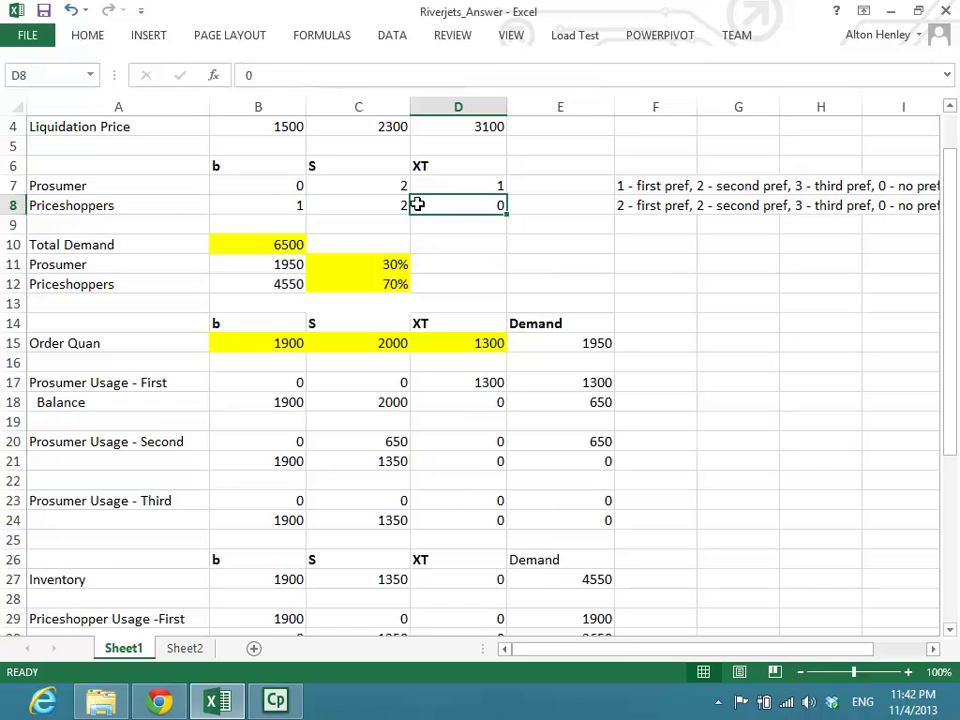
key(Down)
key(Down)
key(Down)
key(Down)
key(Down)
key(Down)
key(Down)
key(Down)
key(Down)
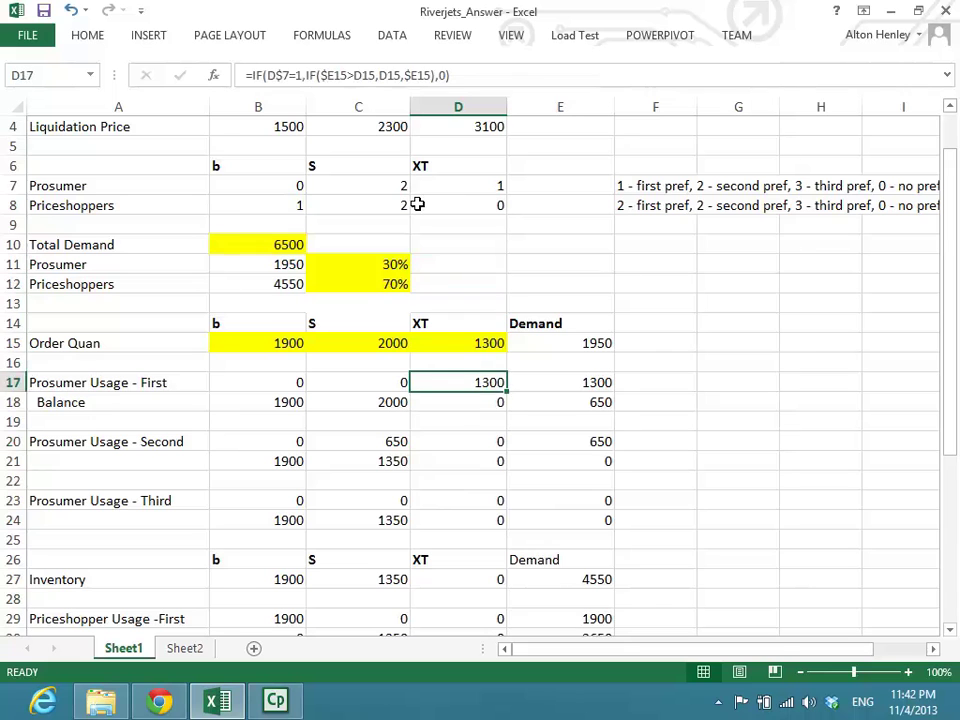
Look through the XT column's second and third prosumer usage, the inventory and the priceshopper usage rows
key(Down)
key(Down)
key(Down)
key(Down)
key(Down)
key(Down)
key(Down)
key(Down)
key(Down)
key(Down)
key(Down)
key(Down)
key(Down)
key(Down)
key(Down)
key(Down)
key(Down)
key(Down)
key(Down)
key(Down)
key(Up)
key(Up)
key(Up)
key(Up)
key(Up)
key(Up)
key(Up)
key(Up)
key(Up)
key(Up)
key(Up)
key(Up)
key(Up)
key(Up)
key(Up)
key(Up)
key(Up)
key(Up)
key(Up)
key(Up)
key(Up)
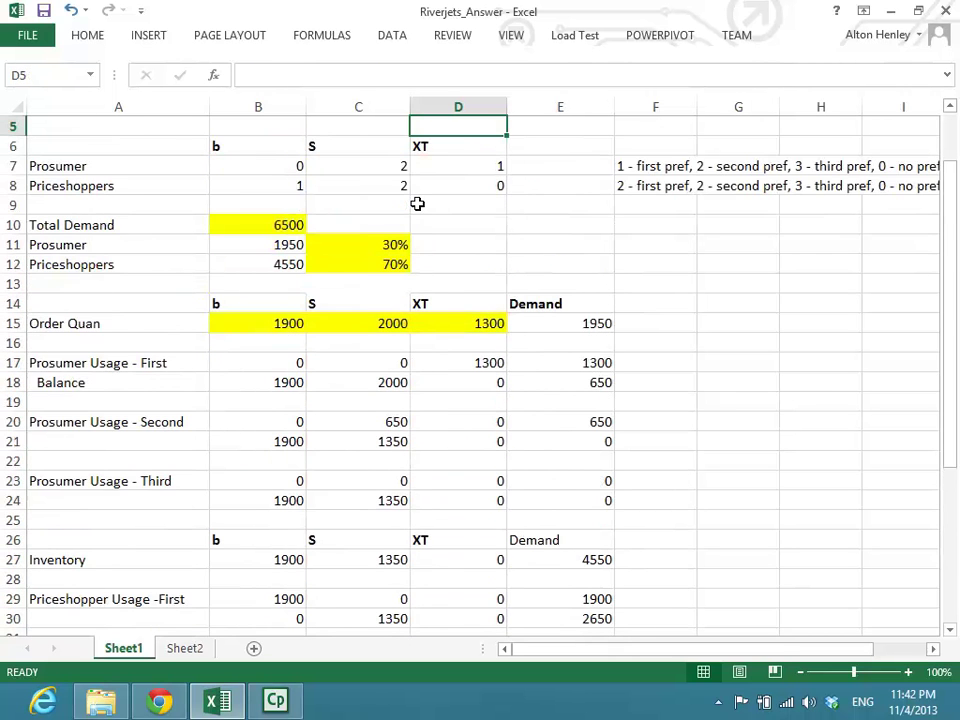
Set the XT order quantity in D15 to 7000
key(Down)
key(Down)
key(Down)
key(Down)
key(Down)
key(Down)
key(Down)
key(Down)
key(Down)
key(Down)
key(Down)
key(Down)
key(Down)
key(Down)
key(Down)
key(Down)
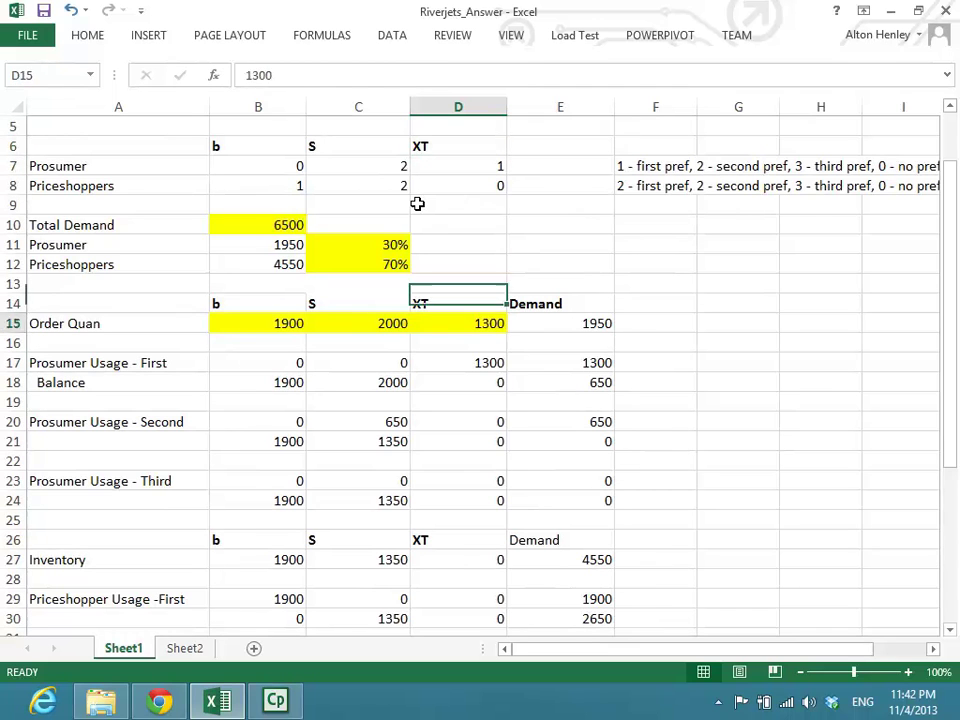
key(Up)
key(Up)
key(Up)
key(Up)
key(Up)
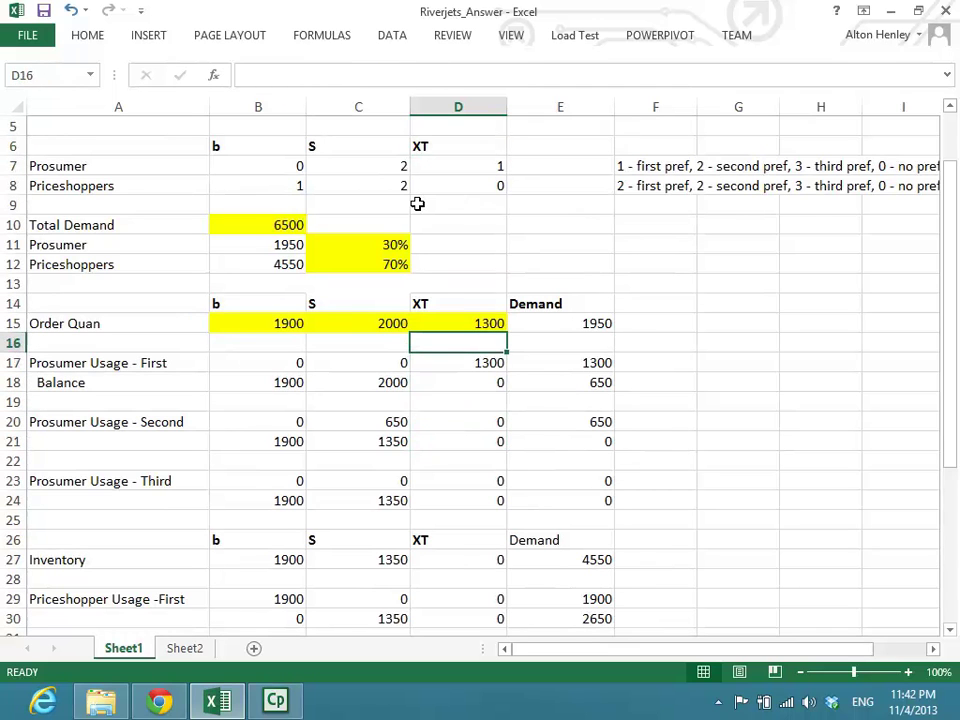
key(Left)
key(Up)
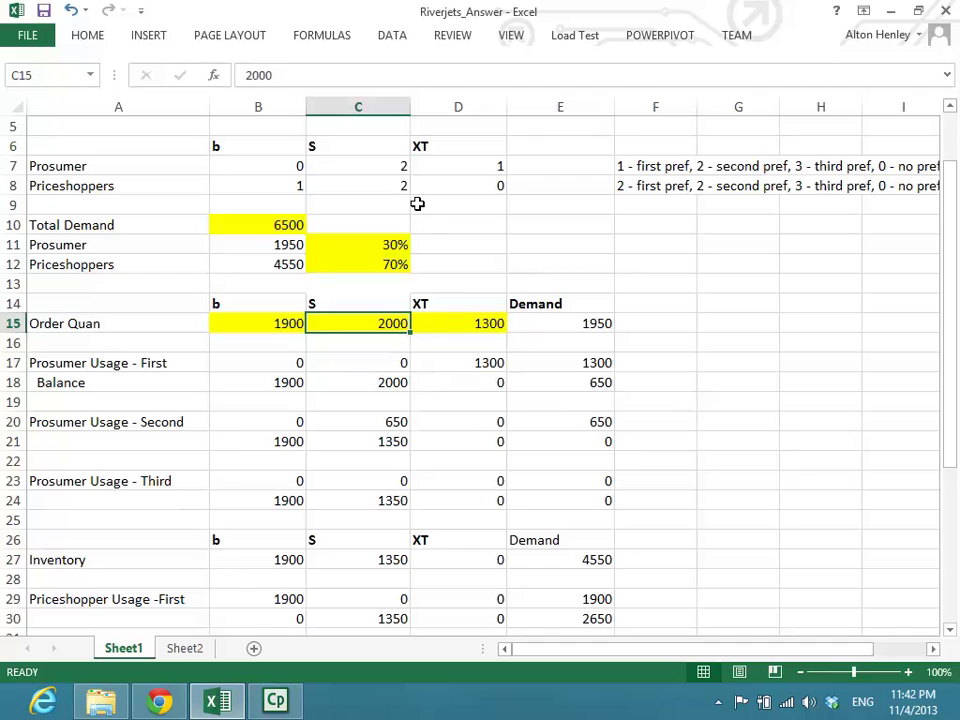
key(Right)
key(Right)
key(Left)
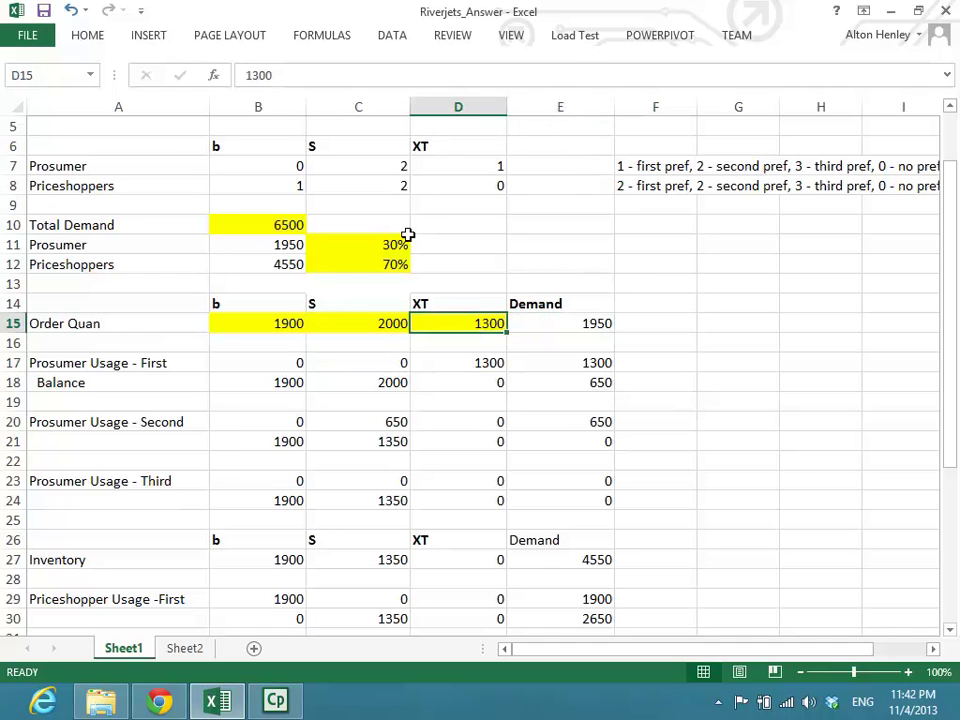
text(7000)
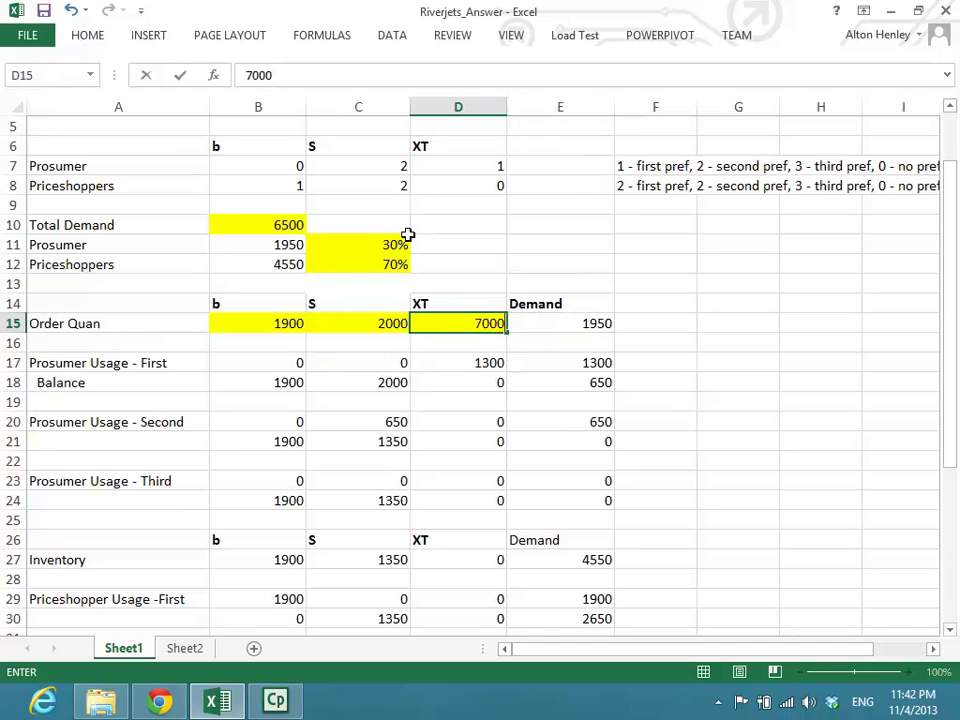
key(Return)
Review how the XT order quantity flows through the prosumer usage, inventory and priceshopper usage rows down to row 34
key(Down)
key(Down)
key(Down)
key(Down)
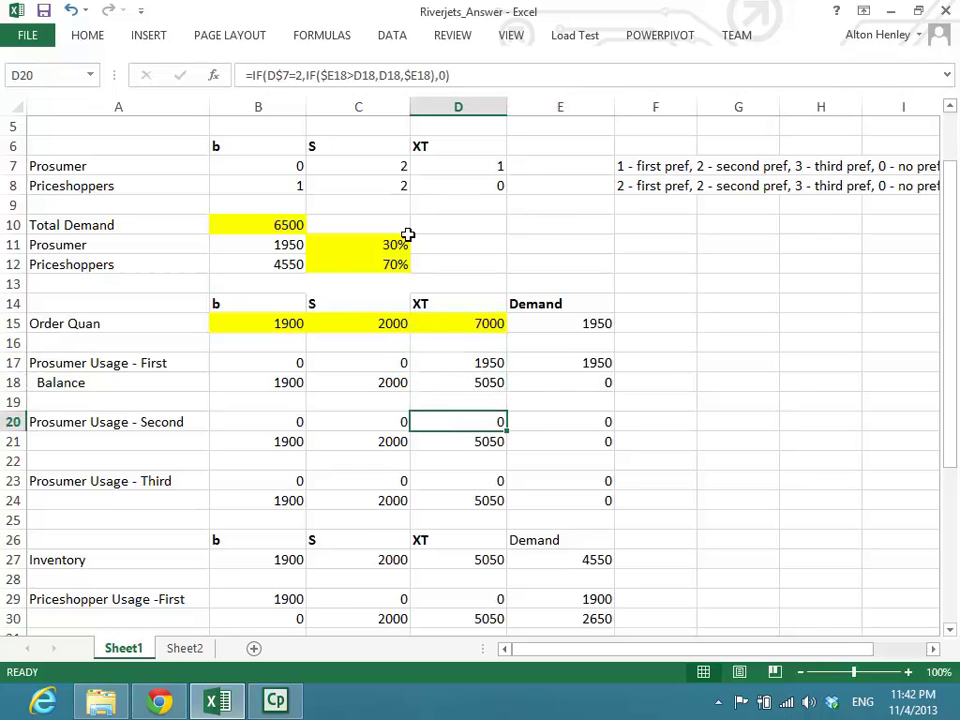
key(Down)
key(Down)
key(Down)
key(Down)
key(Down)
key(Down)
key(Down)
key(Down)
key(Down)
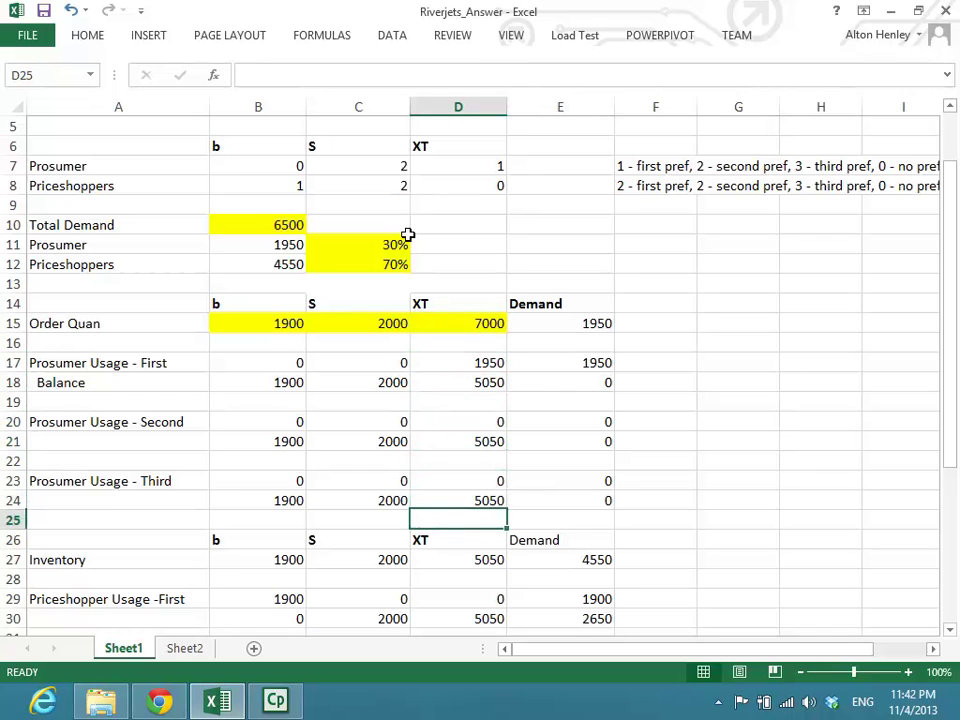
key(Down)
key(Down)
key(Down)
key(Down)
key(Down)
key(Down)
key(Down)
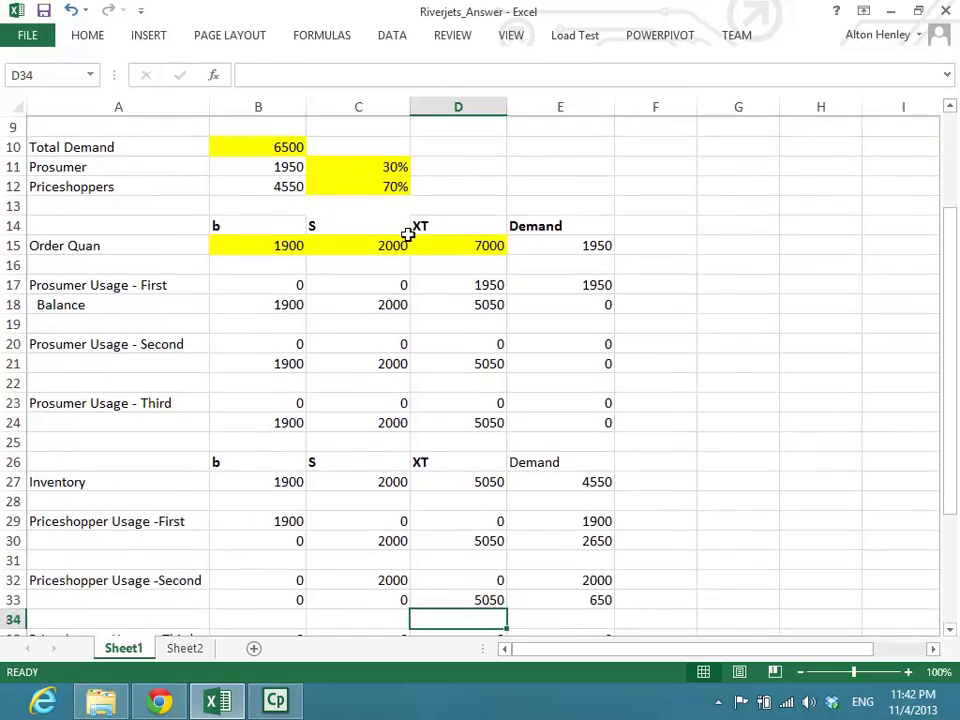
Set the Priceshoppers preference code for XT in D8 to 3
key(Up)
key(Up)
key(Up)
key(Up)
key(Up)
key(Up)
key(Up)
key(Up)
key(Up)
key(Up)
key(Up)
key(Up)
key(Up)
key(Up)
key(Up)
key(Up)
key(Up)
key(Up)
key(Up)
key(Up)
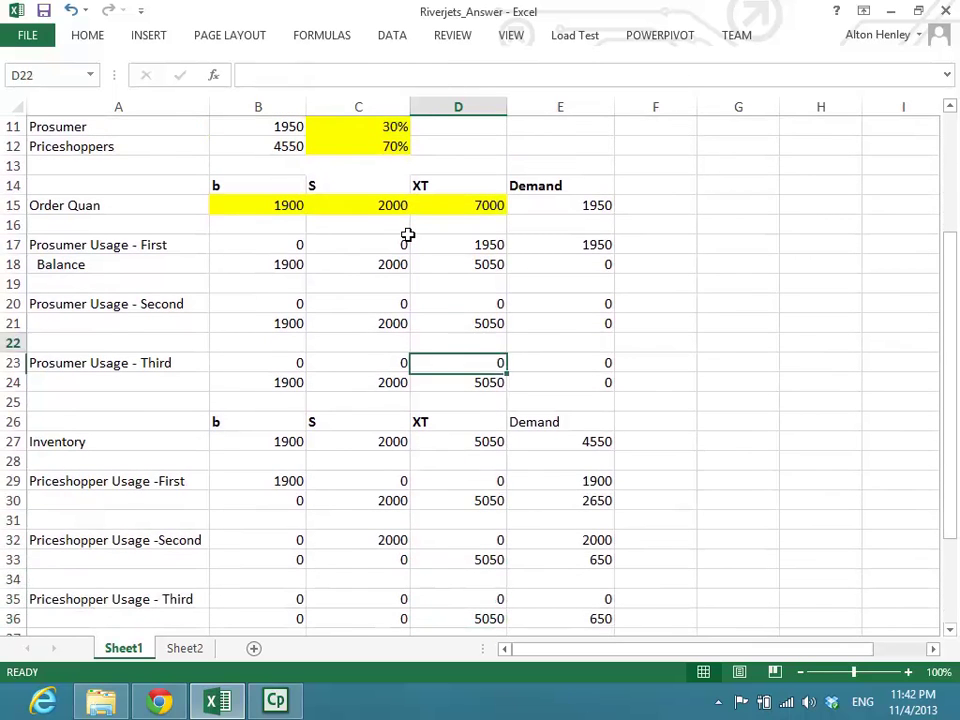
key(Down)
key(Down)
key(Down)
key(Down)
key(Down)
key(Down)
key(Down)
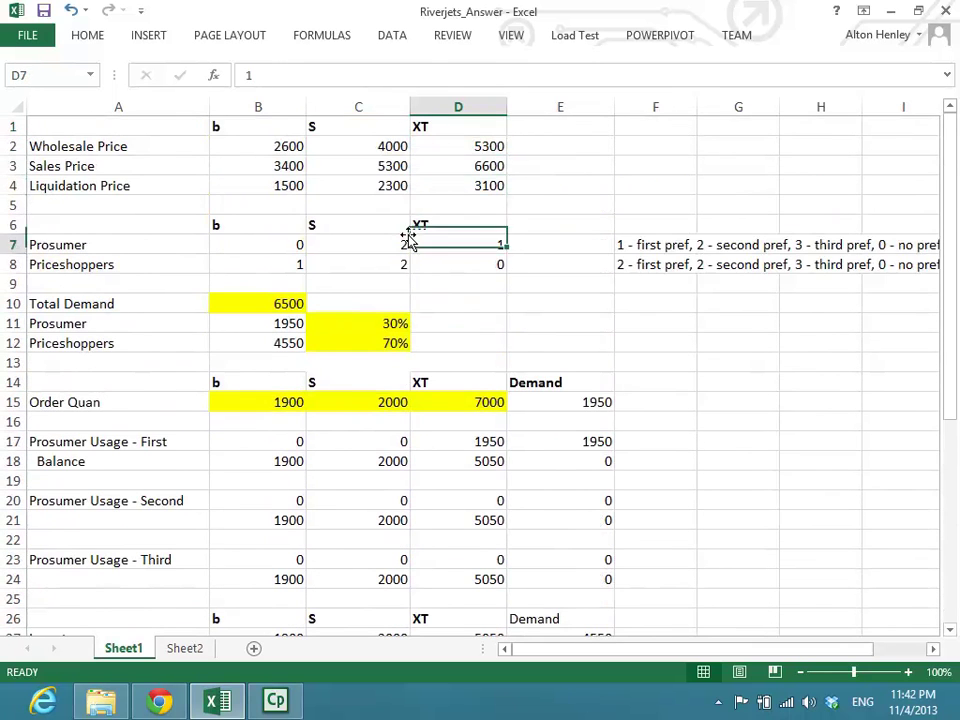
key(Down)
Review the XT column down through the priceshopper usage rows and examine the third-preference usage formula in D35
key(Down)
key(Down)
key(Down)
key(Down)
key(Down)
key(Down)
key(Down)
key(Down)
key(Down)
key(Down)
key(Down)
key(Down)
key(Down)
key(Down)
key(Down)
key(Down)
key(Down)
key(Down)
key(Down)
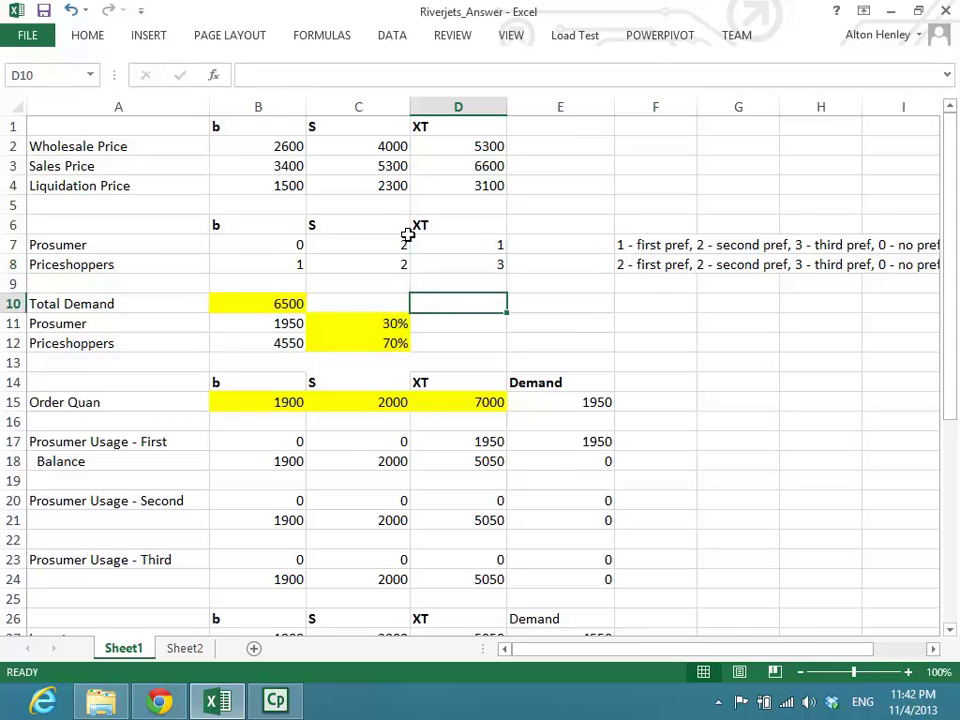
key(Down)
key(Down)
key(Down)
key(Up)
key(Up)
key(Up)
key(Up)
key(Up)
key(Up)
key(Up)
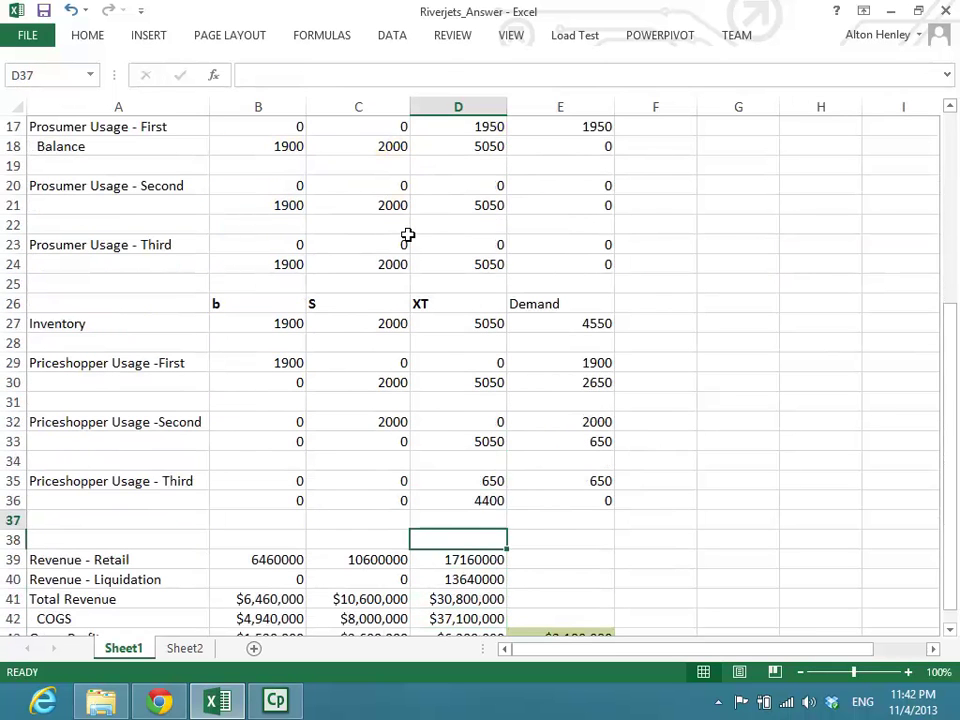
key(Down)
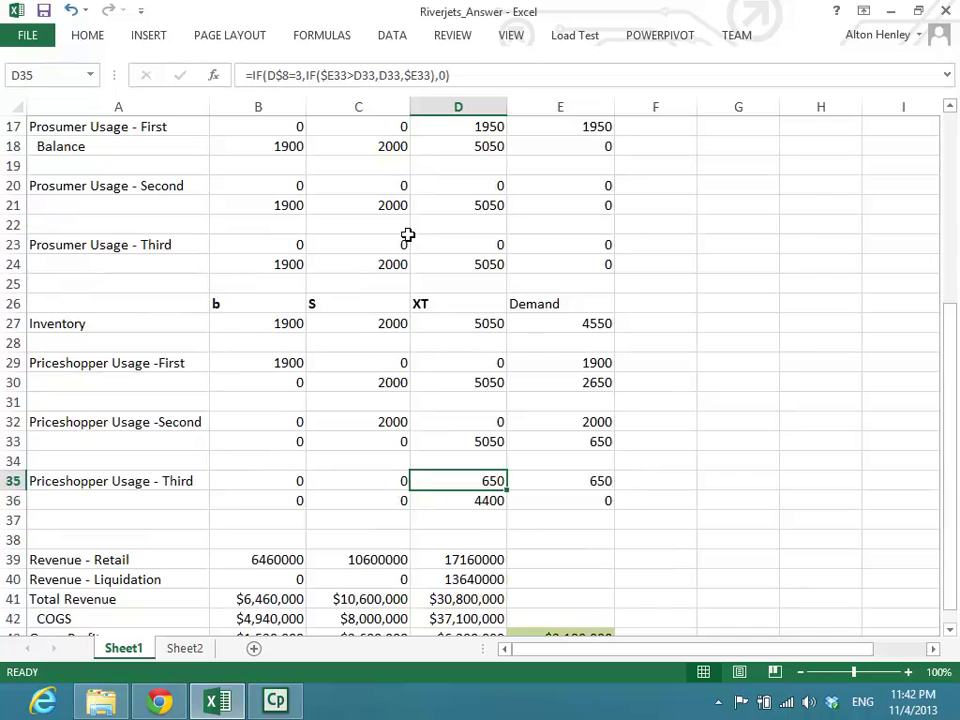
Set the Priceshoppers preference code for XT in D8 back to 0
key(Up)
key(Up)
key(Up)
key(Up)
key(Up)
key(Up)
key(Up)
key(Up)
key(Up)
key(Up)
key(Up)
key(Up)
key(Up)
key(Up)
key(Up)
key(Up)
key(Up)
key(Up)
key(Up)
key(Up)
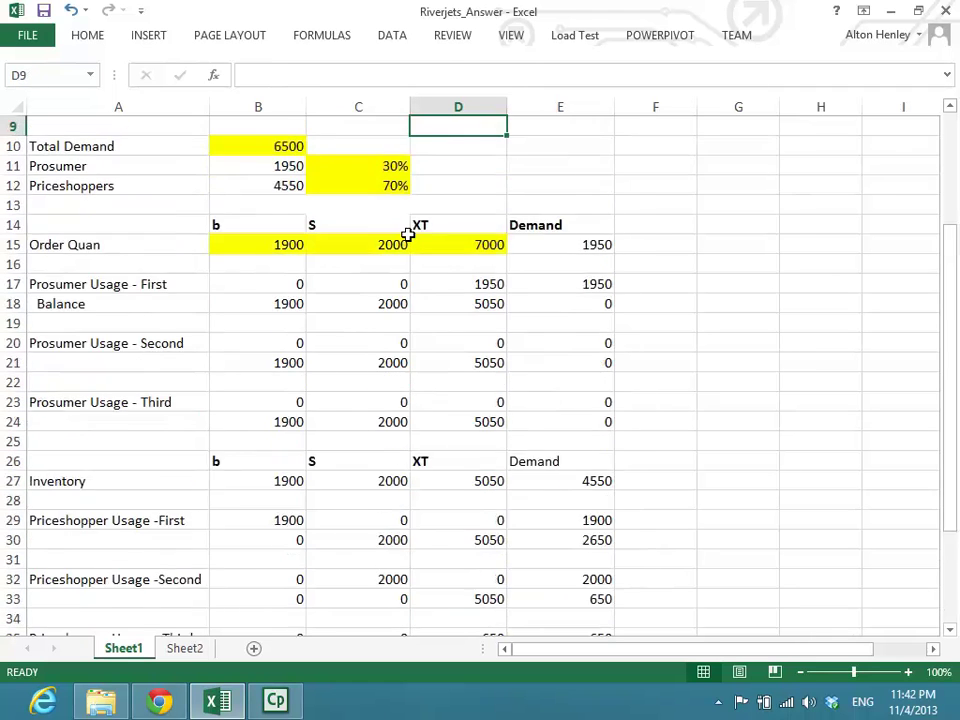
key(Up)
key(Down)
key(Down)
key(Down)
key(Down)
key(Down)
key(Down)
key(Down)
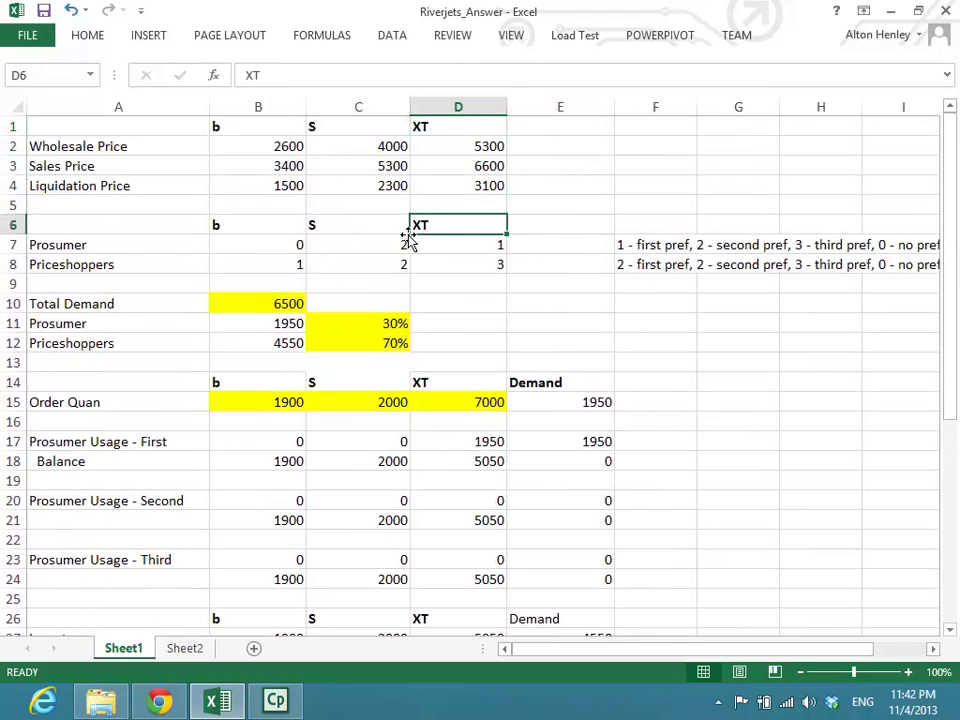
text(0)
key(Return)
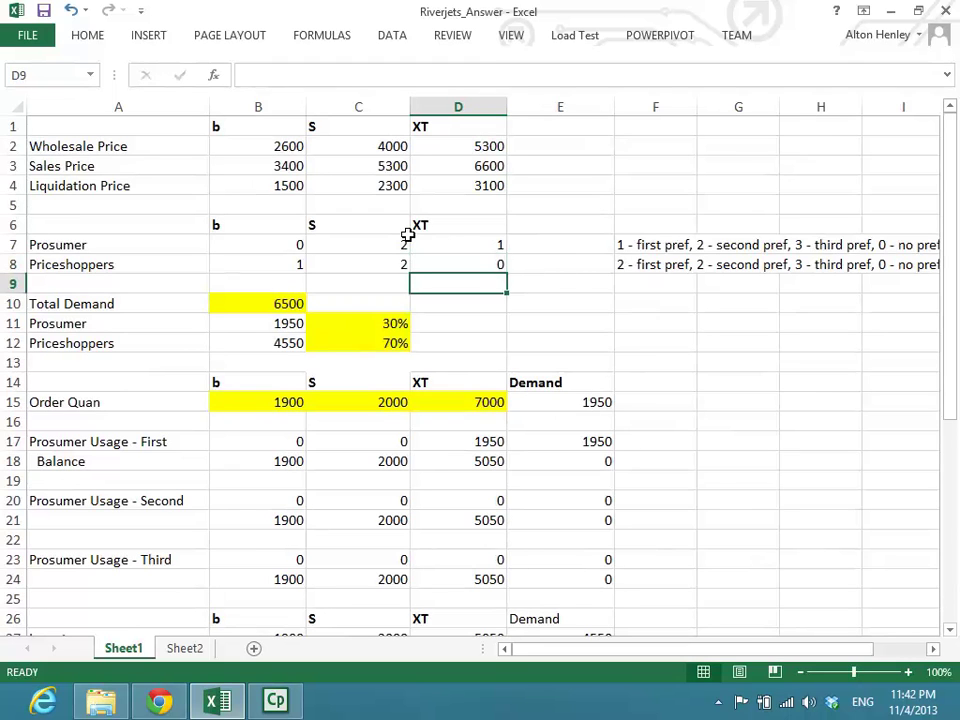
Look through the XT column below the preference codes
key(Down)
key(Down)
key(Down)
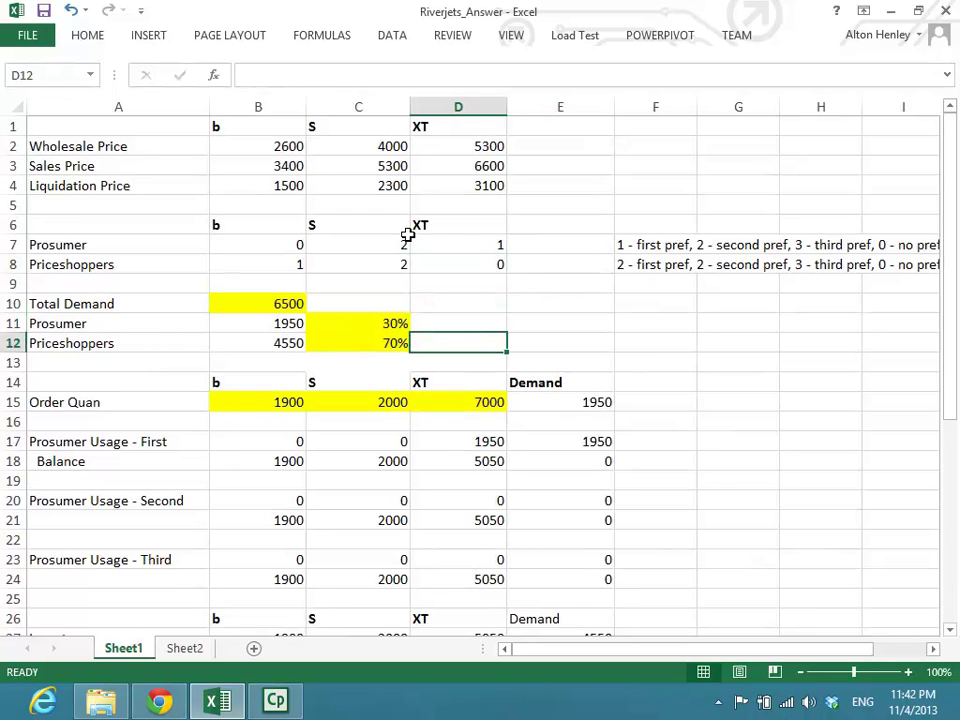